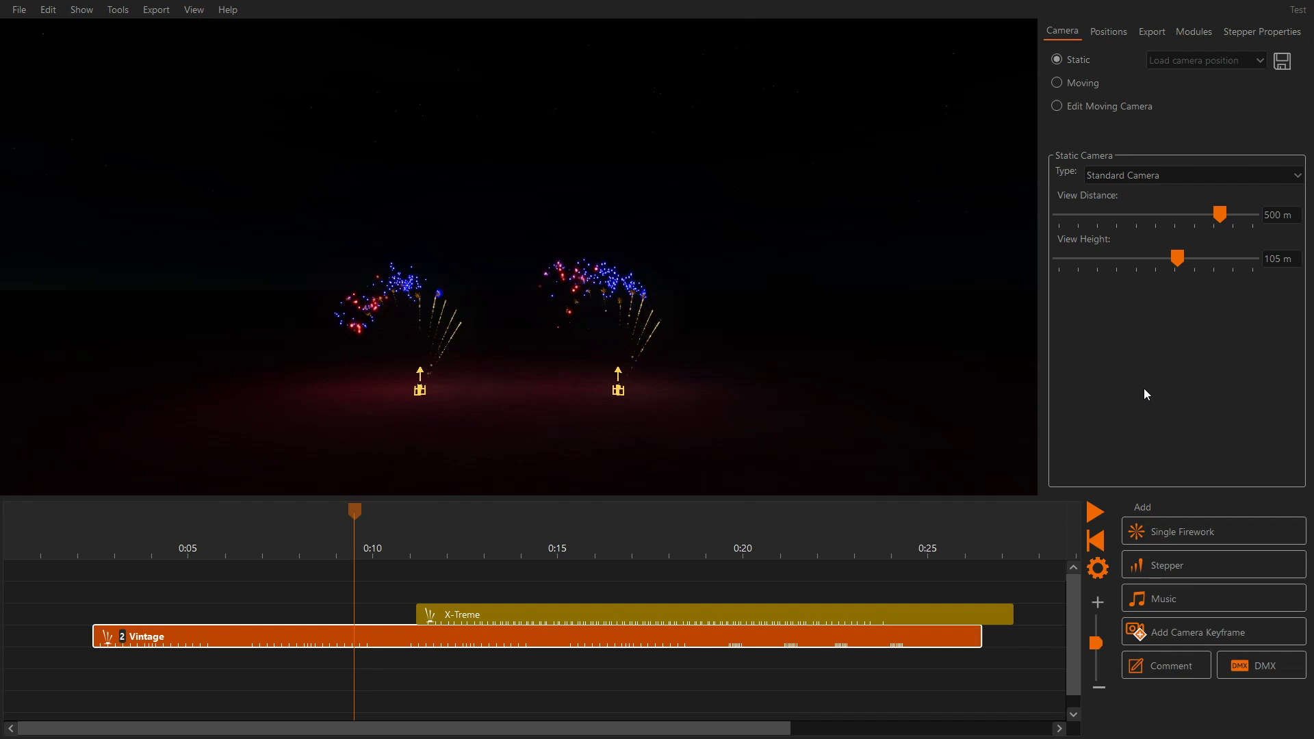
- Keep the Standard Camera and set view distance to about 407 m and view height to 47 m
click(1156, 174)
click(1150, 205)
drag(1220, 214, 1201, 215)
drag(1179, 258, 1152, 258)
drag(1203, 214, 1217, 215)
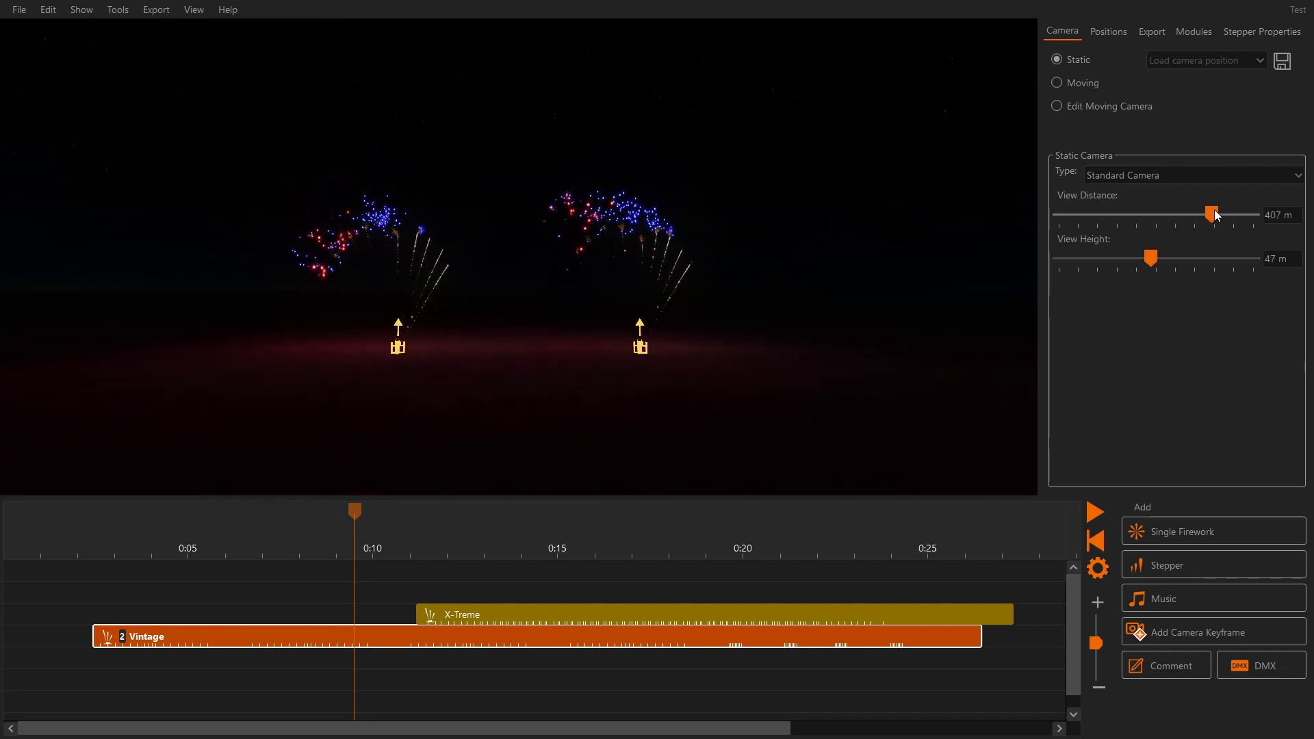
click(1205, 175)
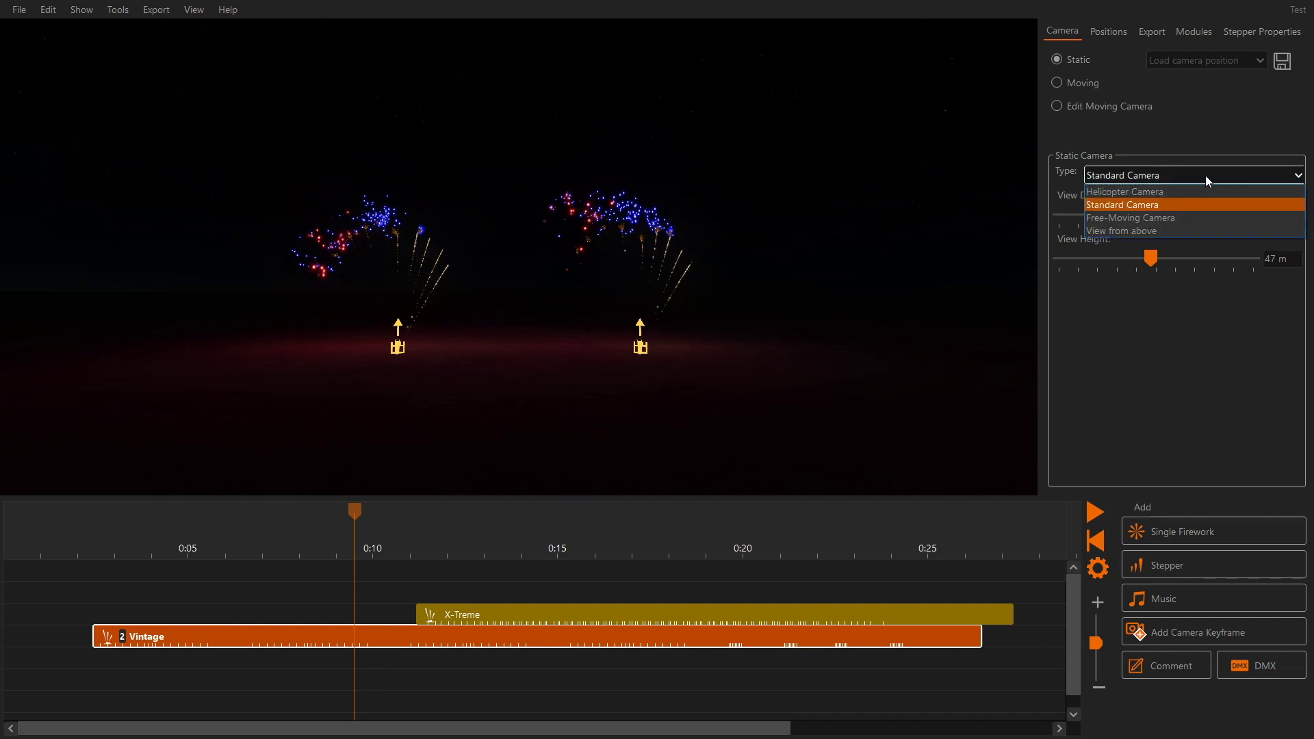
- Switch to Helicopter Camera with 72.93 m height, 81.29 m look-at height and -167.33° angle
click(1198, 192)
drag(1081, 257, 1112, 260)
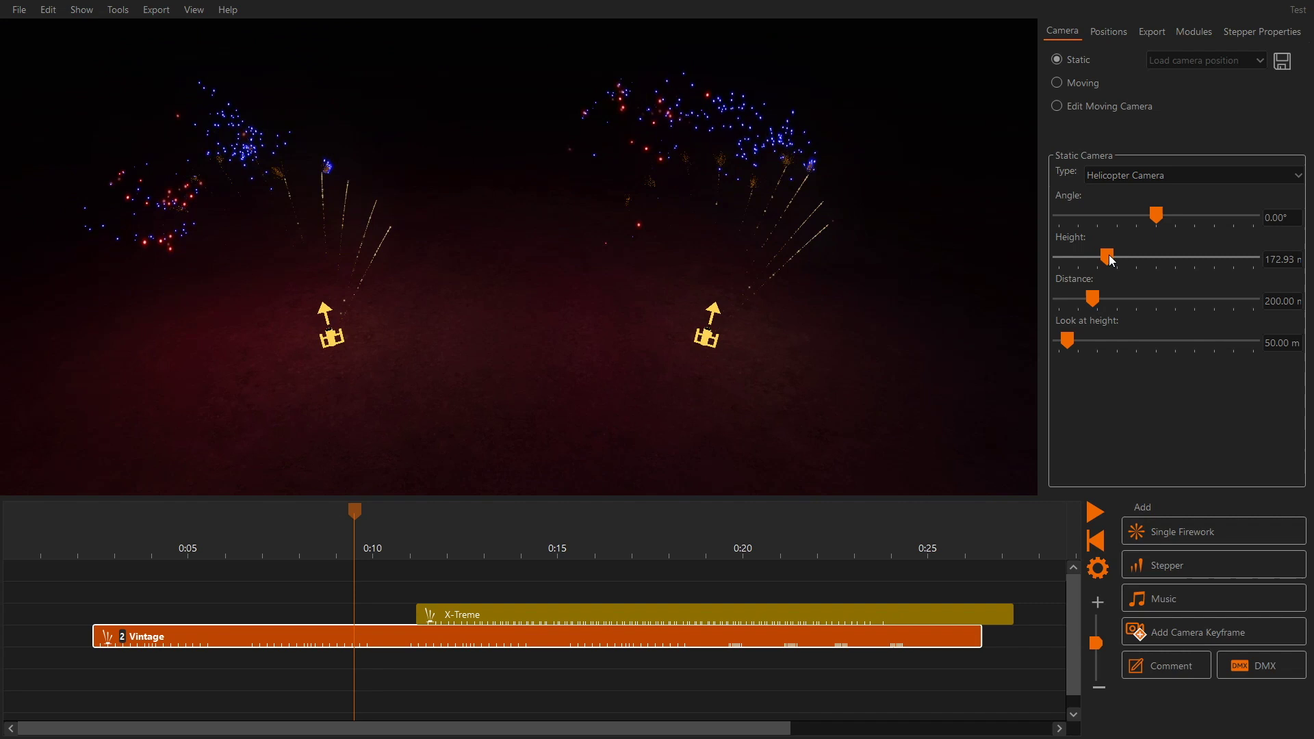
drag(1073, 346, 1076, 341)
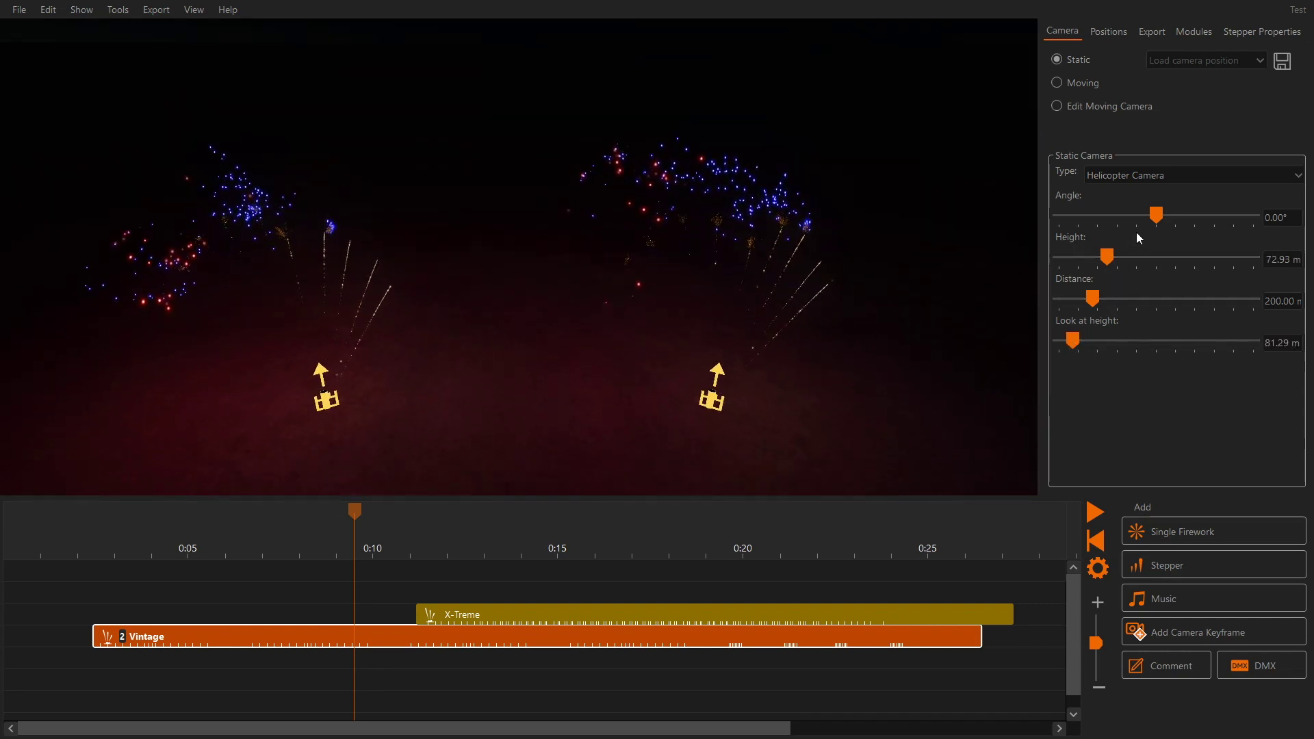
drag(1158, 218, 1116, 219)
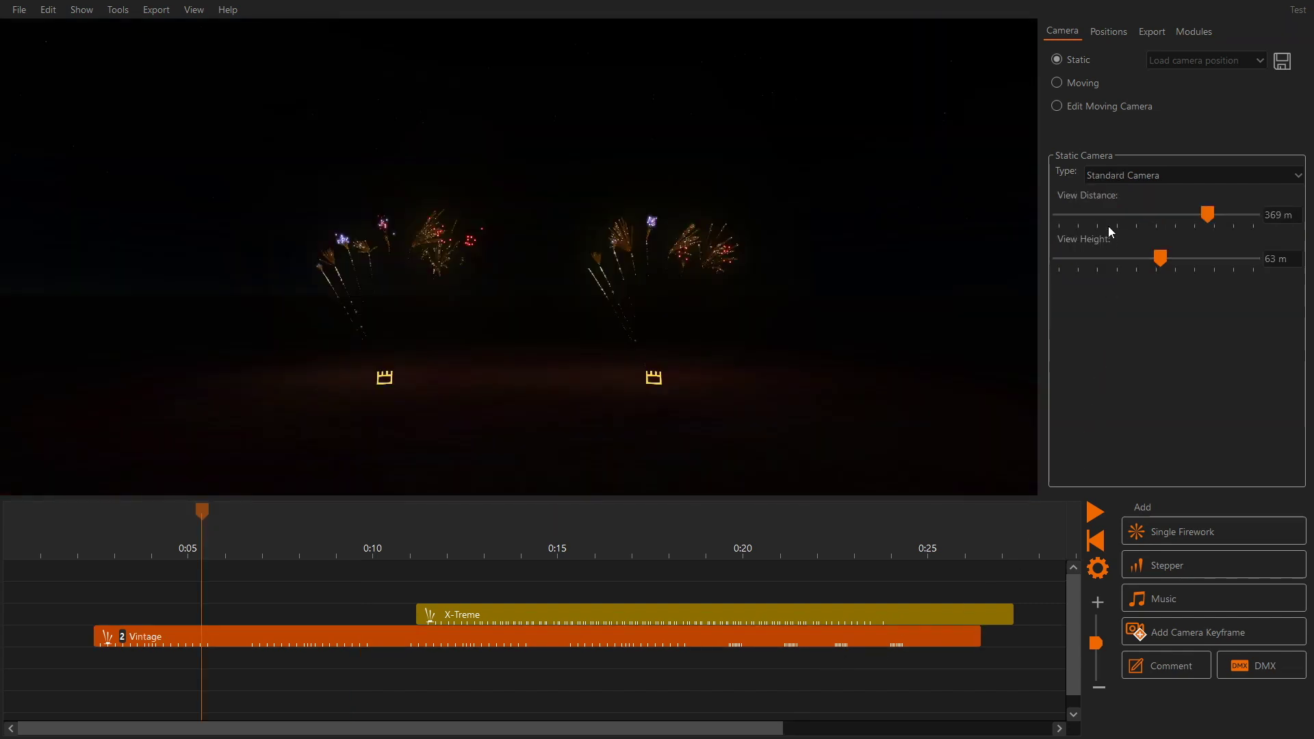
- Switch to Free-Moving Camera and fly it with WASD in close among the fireworks, looking right
click(1108, 177)
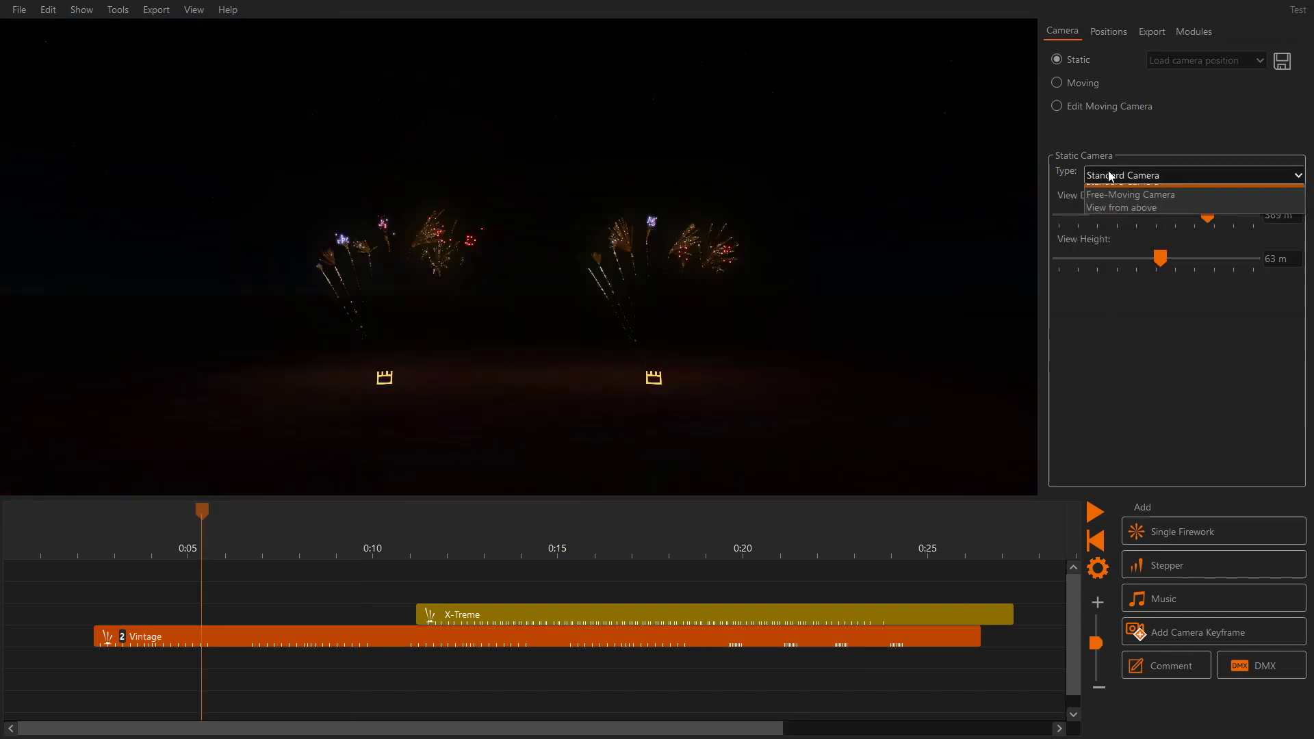
click(1111, 218)
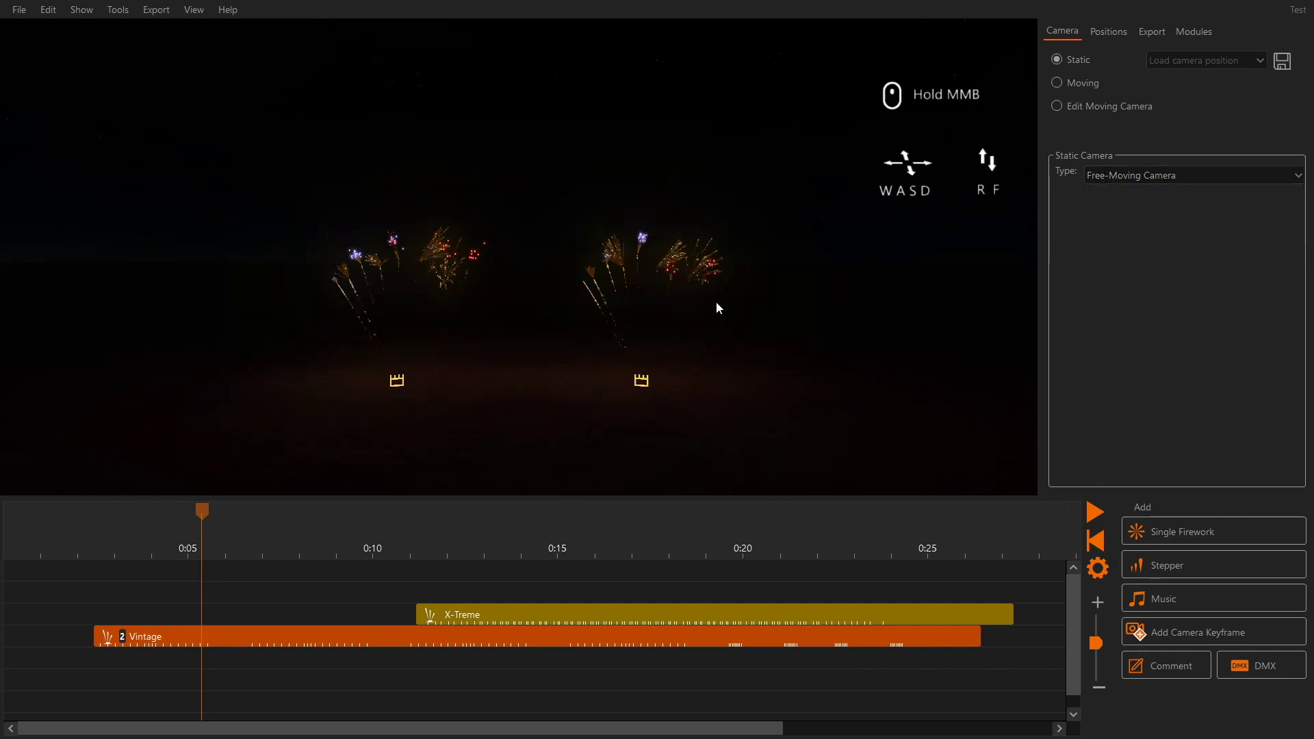
key(w)
key(d)
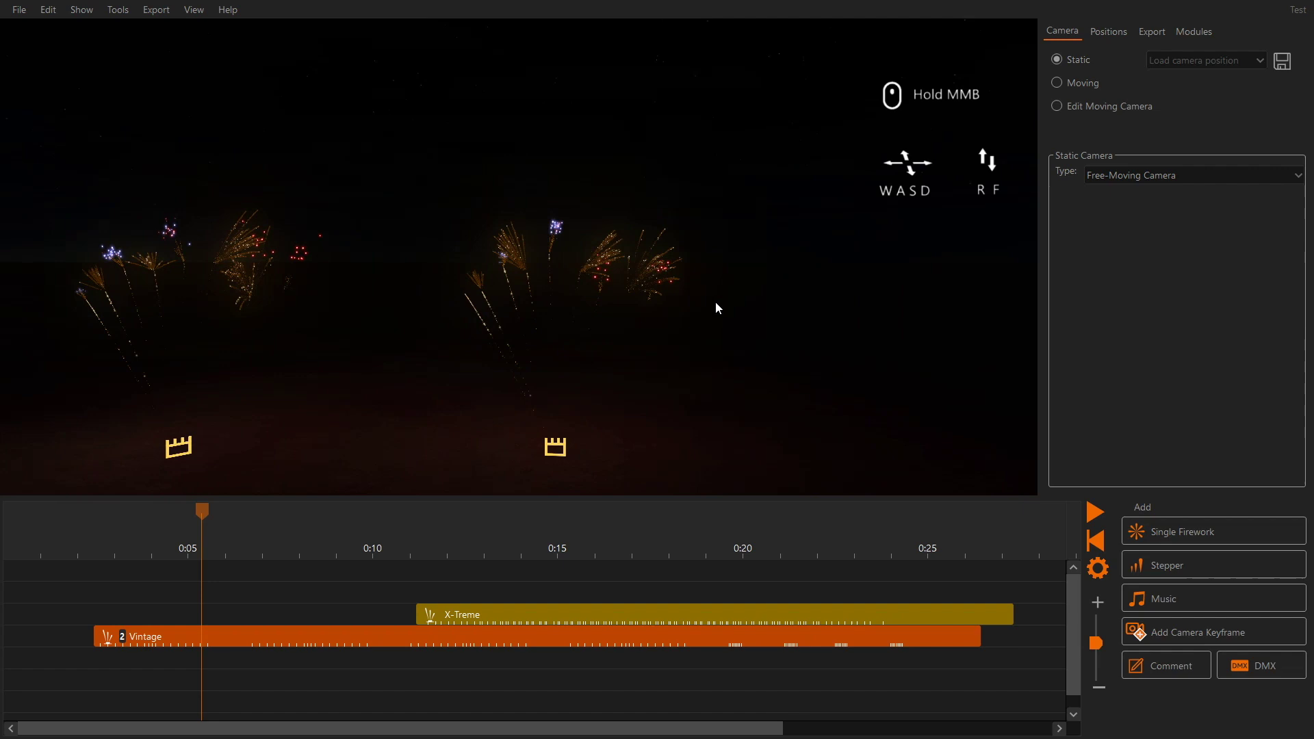
key(a)
key(w)
key(d)
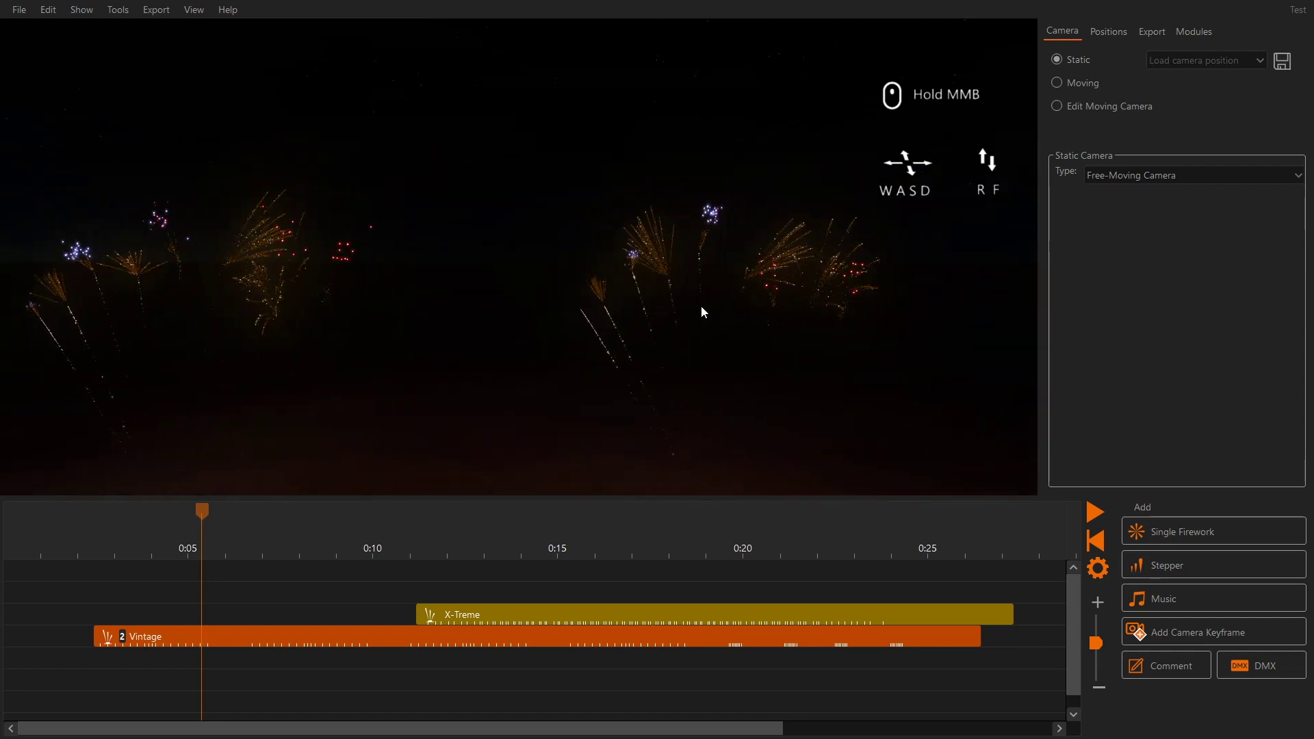
key(s)
key(s)
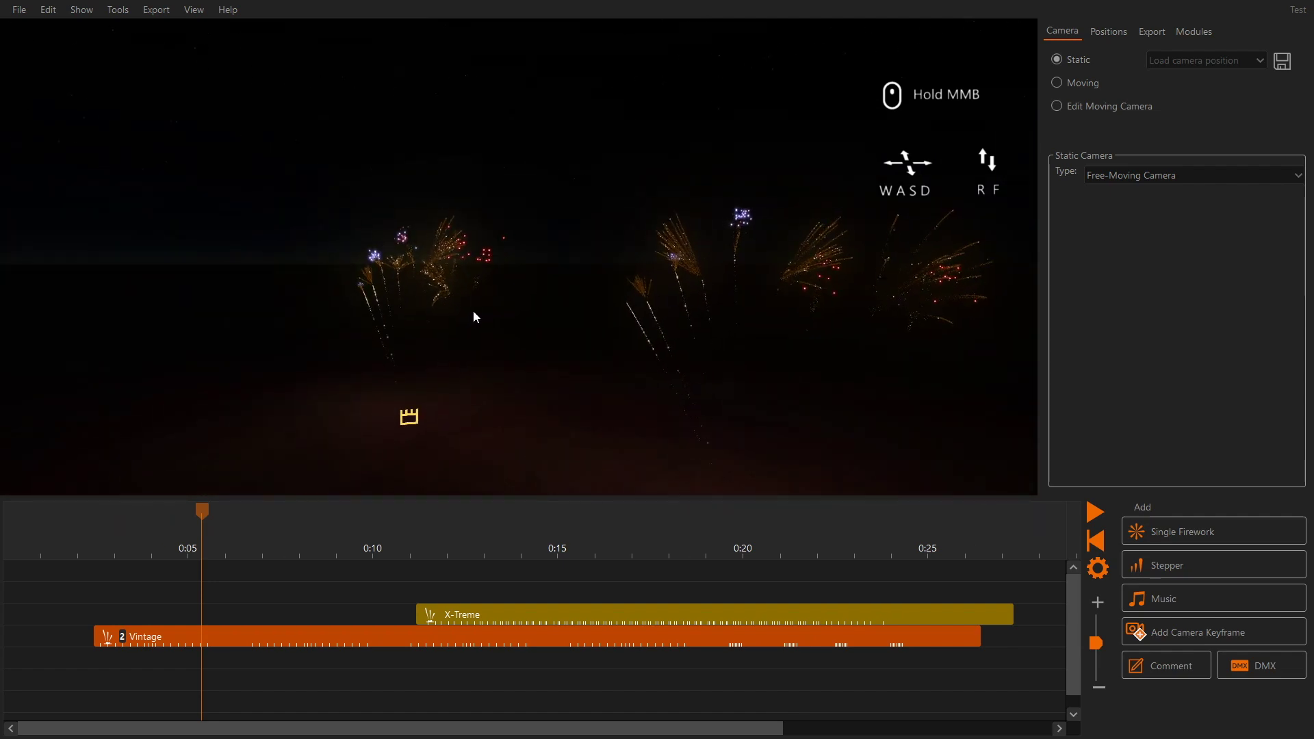
key(w)
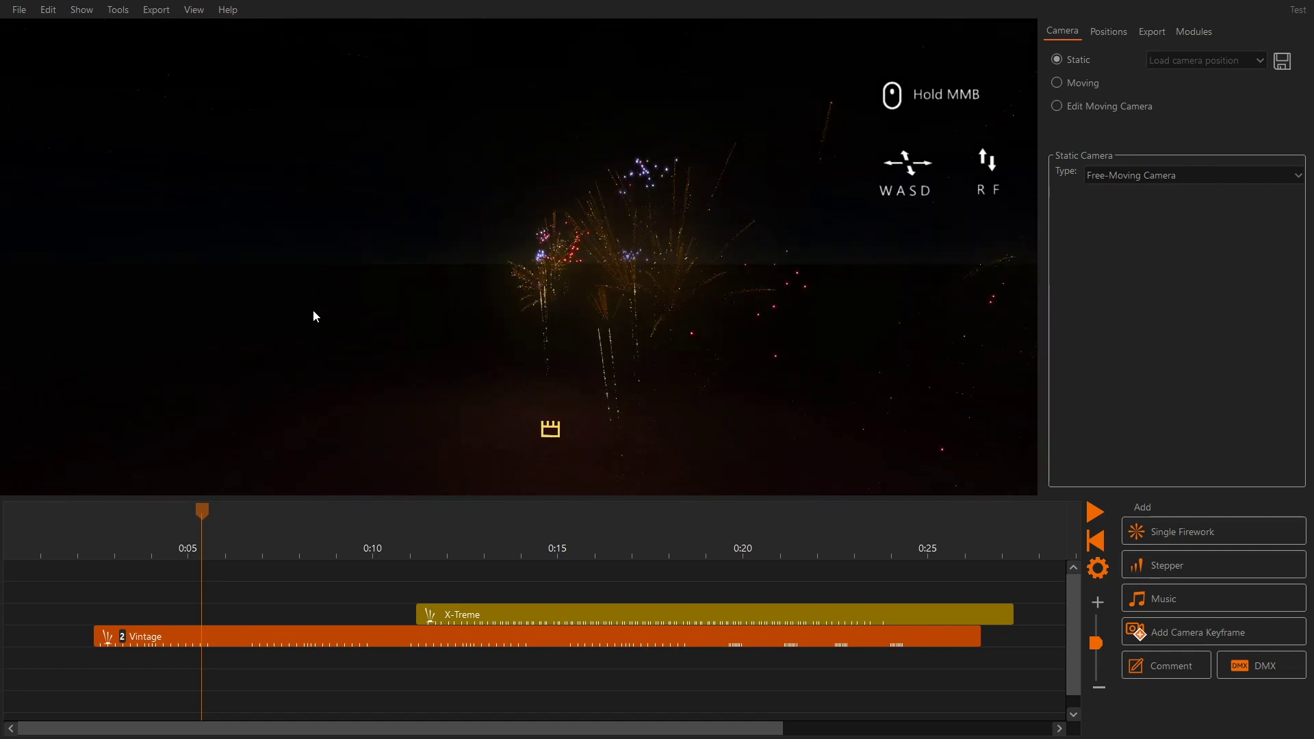
middle_drag(363, 315, 857, 302)
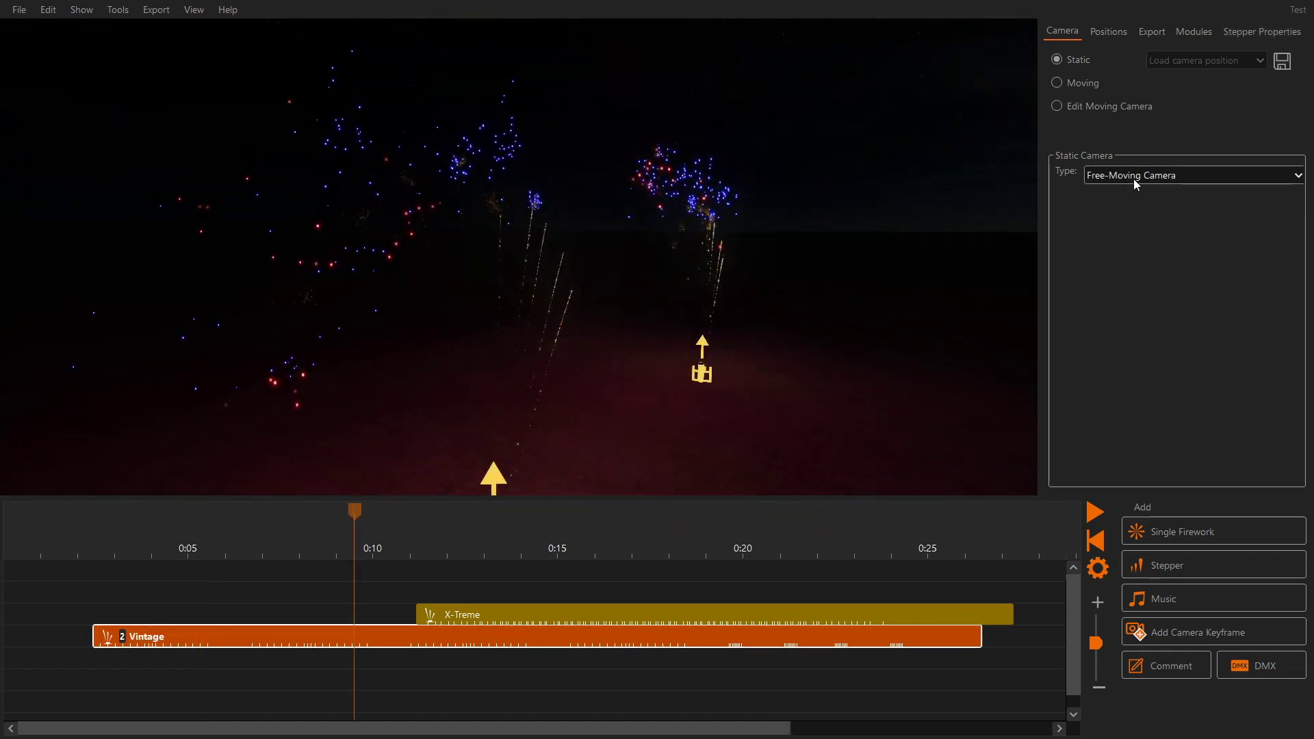
- Set the camera type to View from above
click(1134, 179)
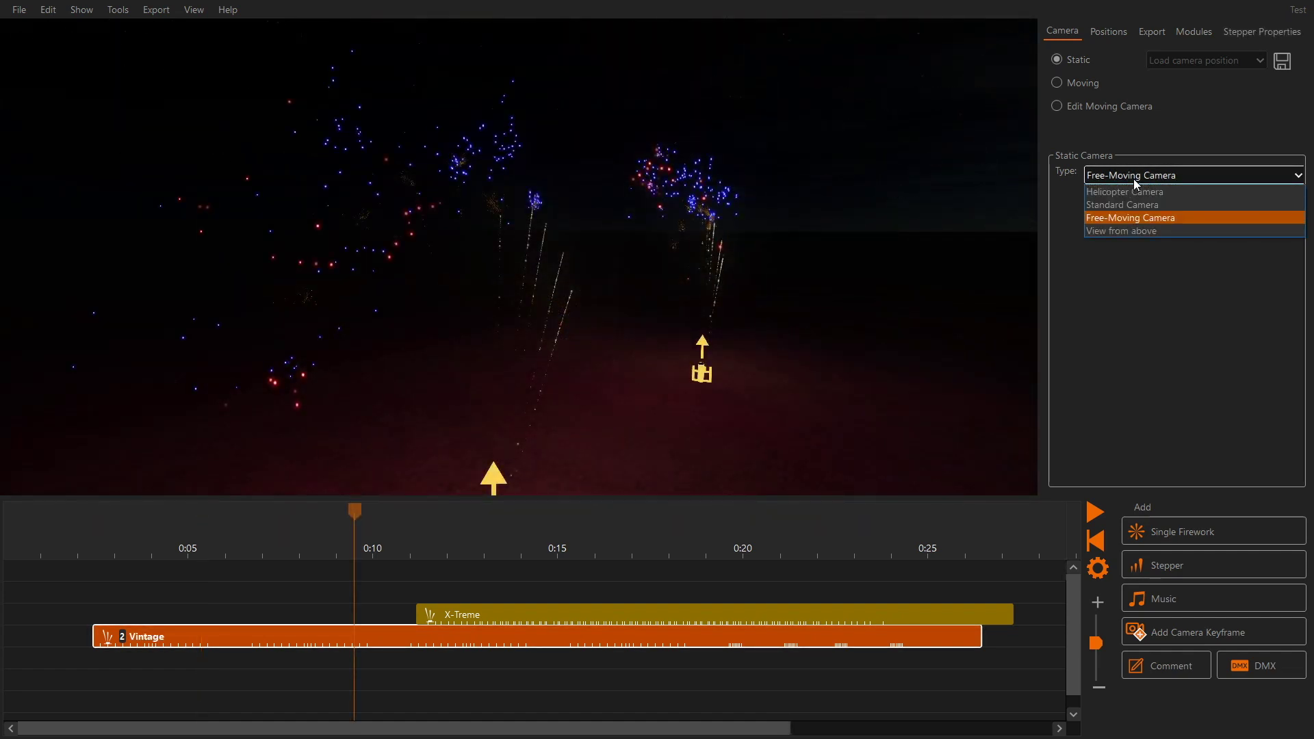
click(1133, 234)
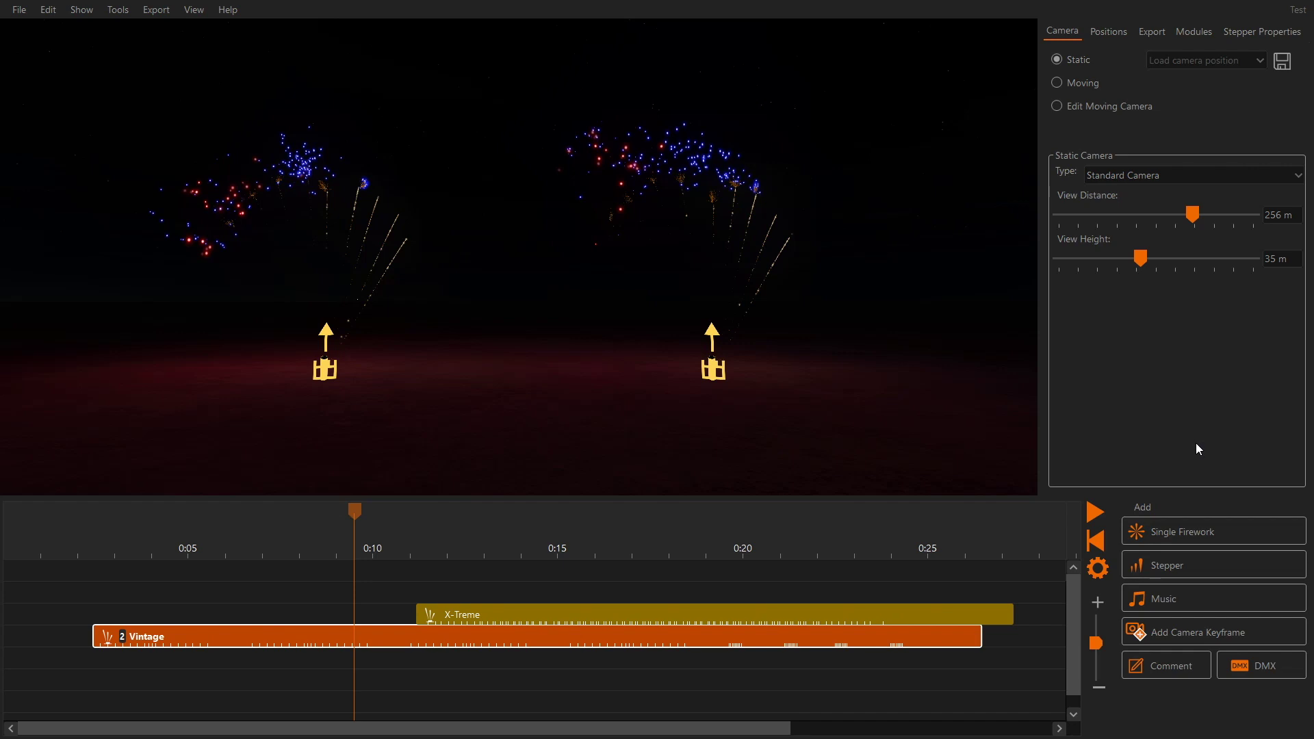
- Save the current view as the camera position 'Camera 1'
click(1280, 68)
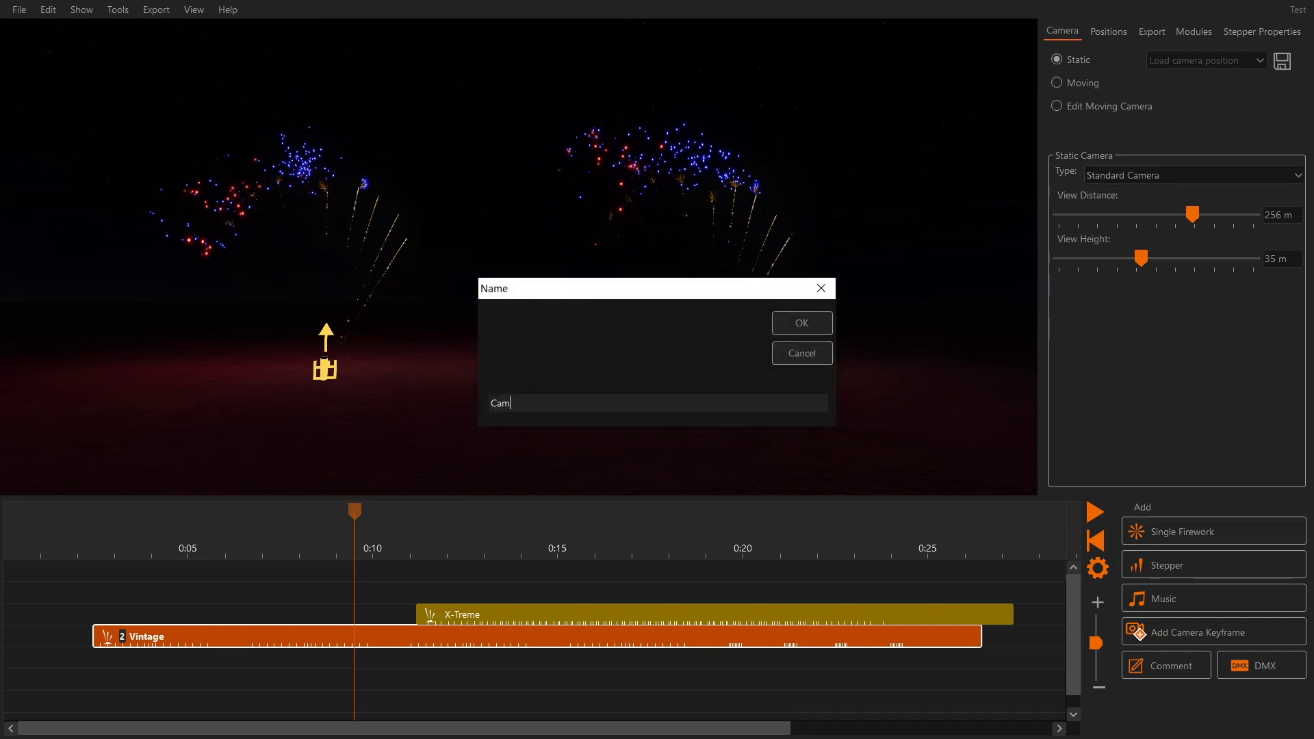
text(Camera 1)
click(791, 334)
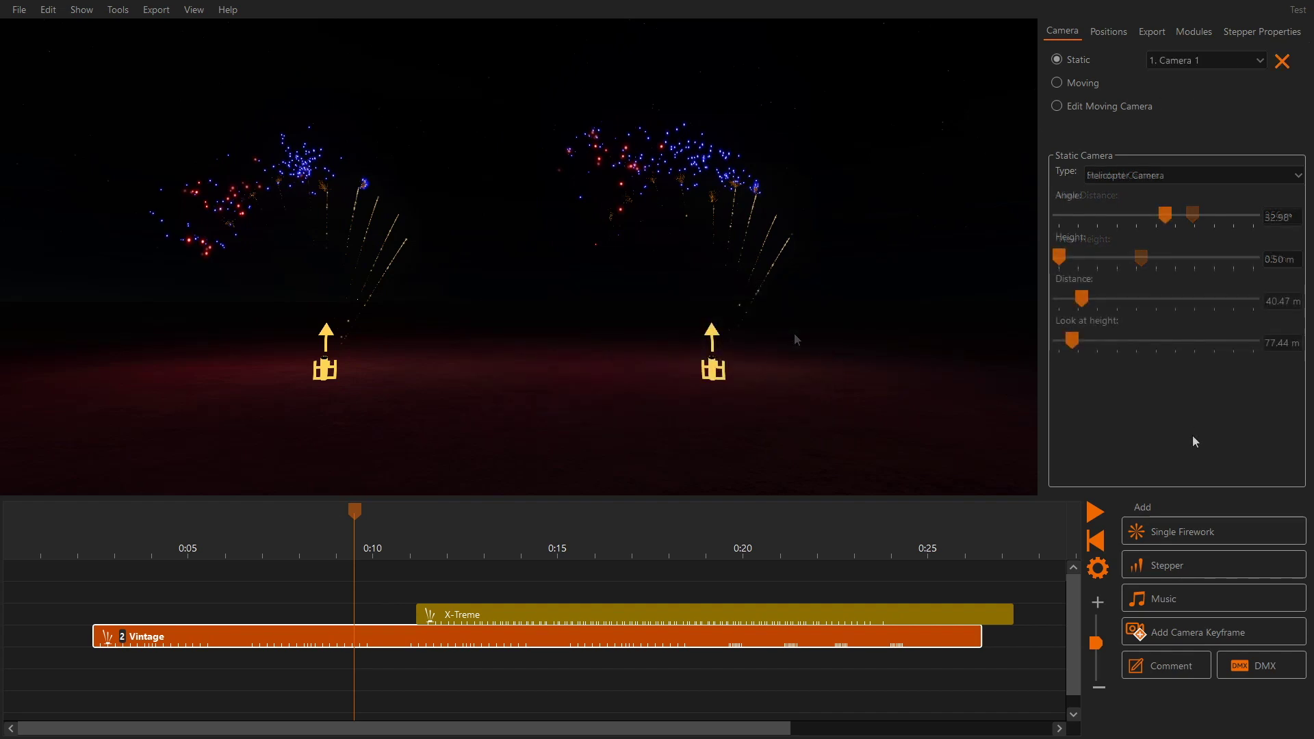
- Switch between the saved camera positions Camera 2, Camera 3 and back to Camera 1
click(1261, 65)
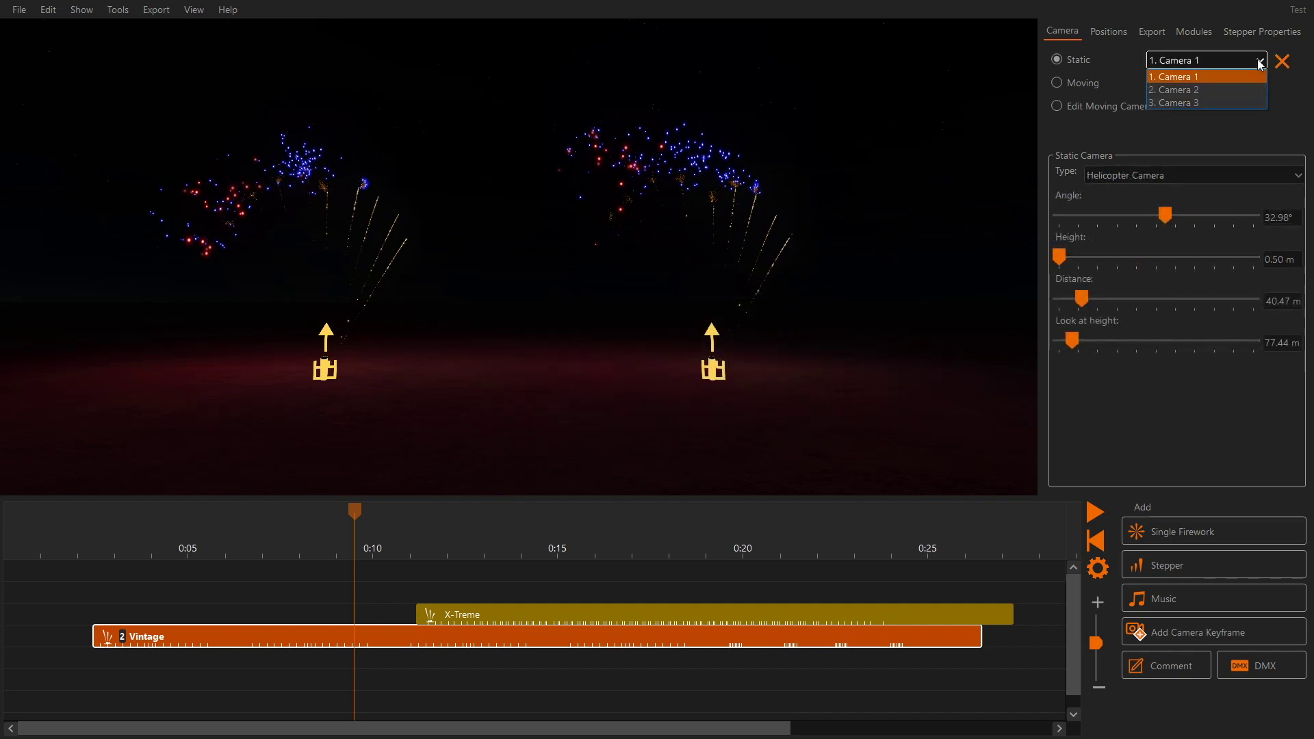
click(1250, 87)
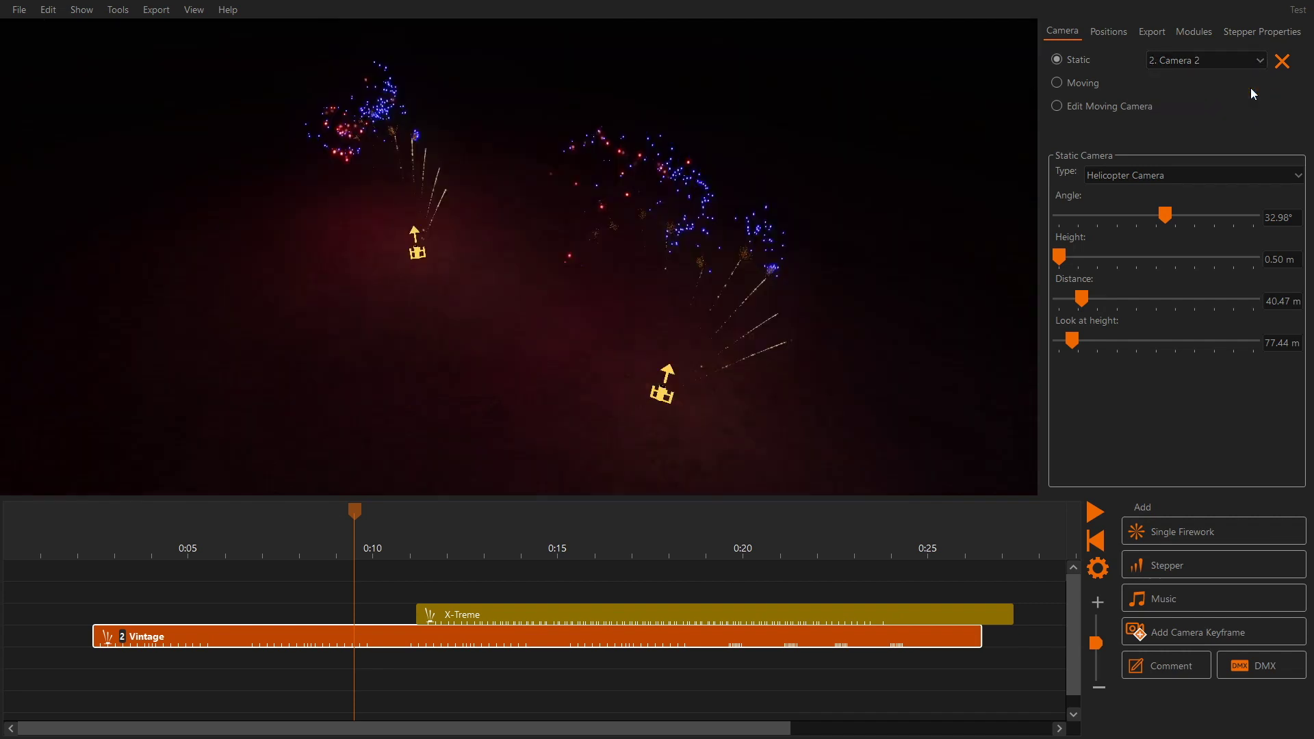
key(Down)
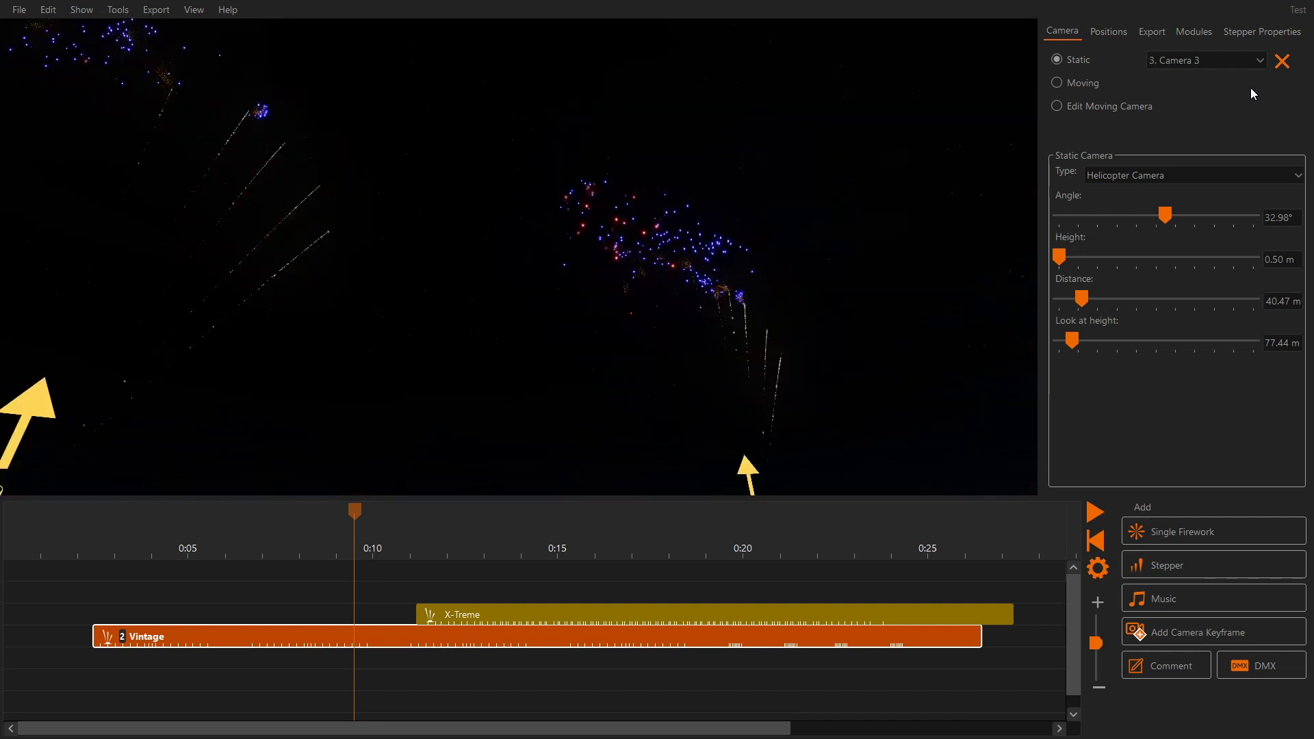
key(Up)
key(Up)
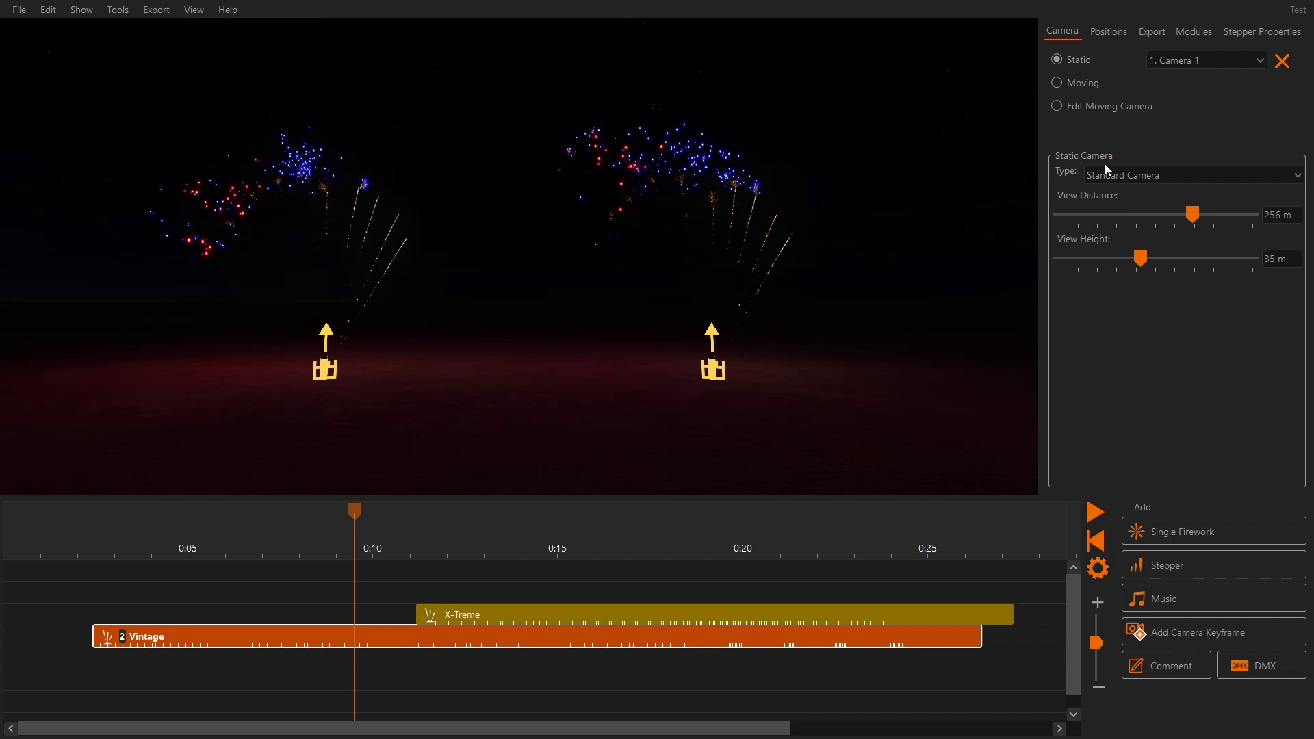
- In Edit Moving Camera, add a first camera keyframe and move it to about 0:11
click(1094, 103)
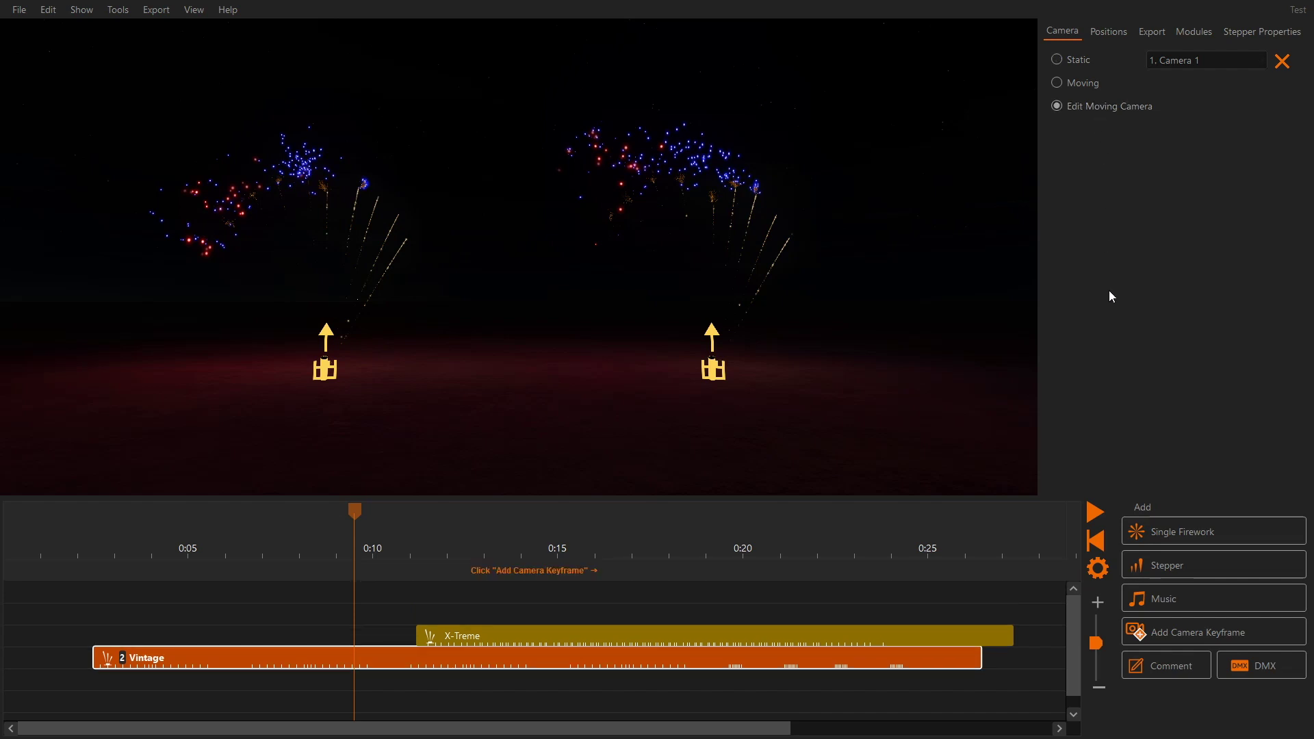
click(1162, 642)
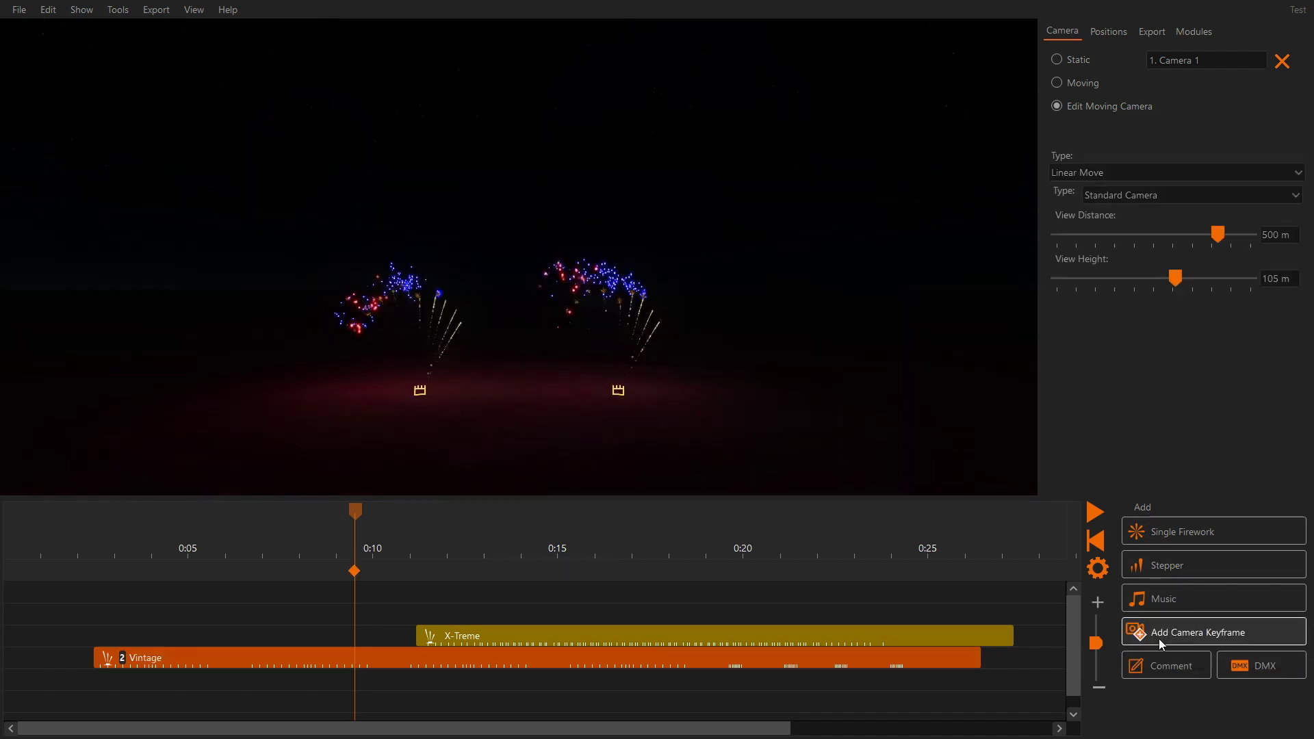
drag(361, 579, 413, 581)
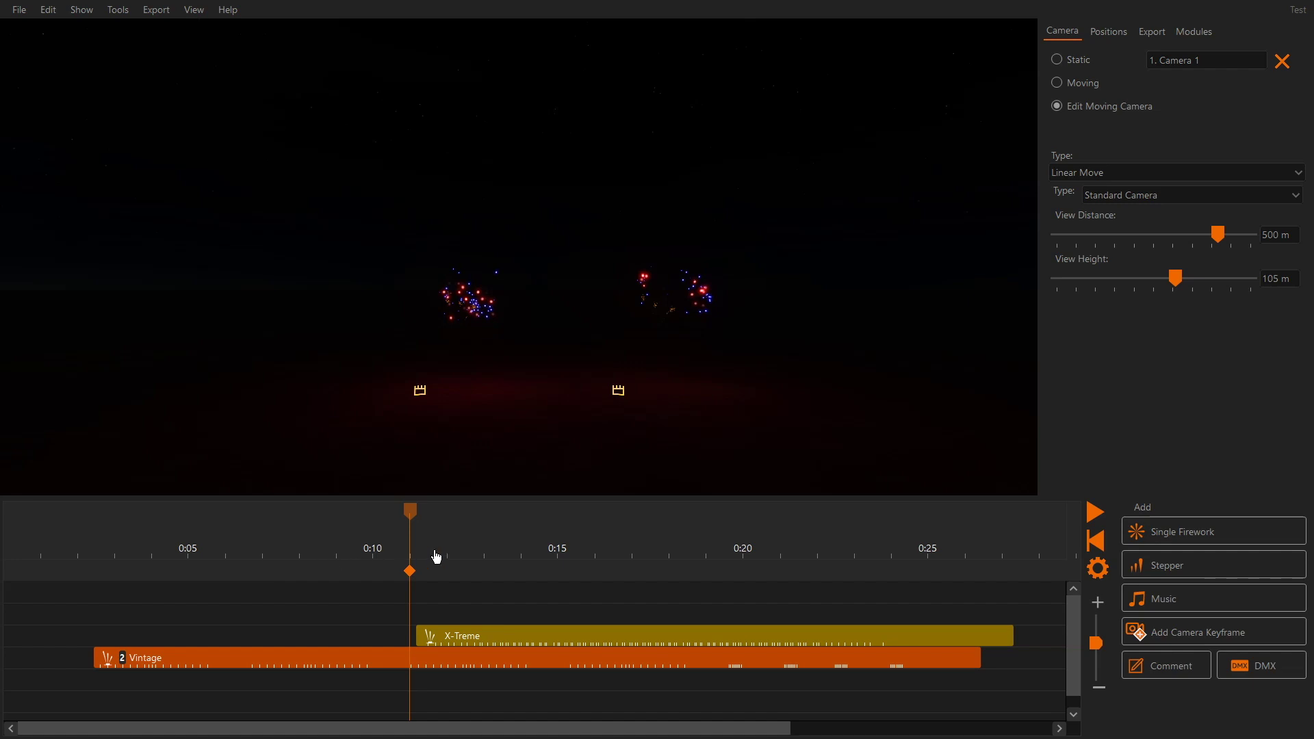
- Add a second keyframe at 0:18 with 273 m view distance and 43 m view height
drag(620, 558, 669, 556)
click(1179, 638)
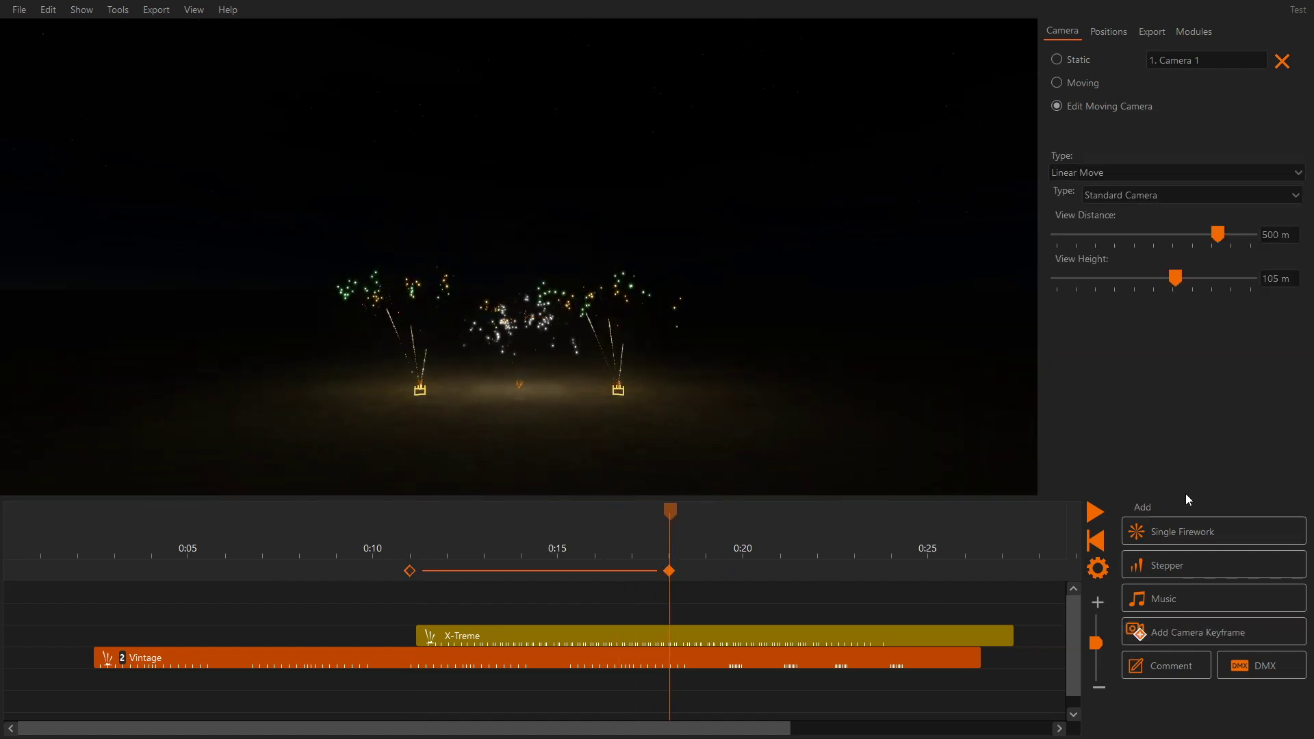
drag(1218, 234, 1152, 285)
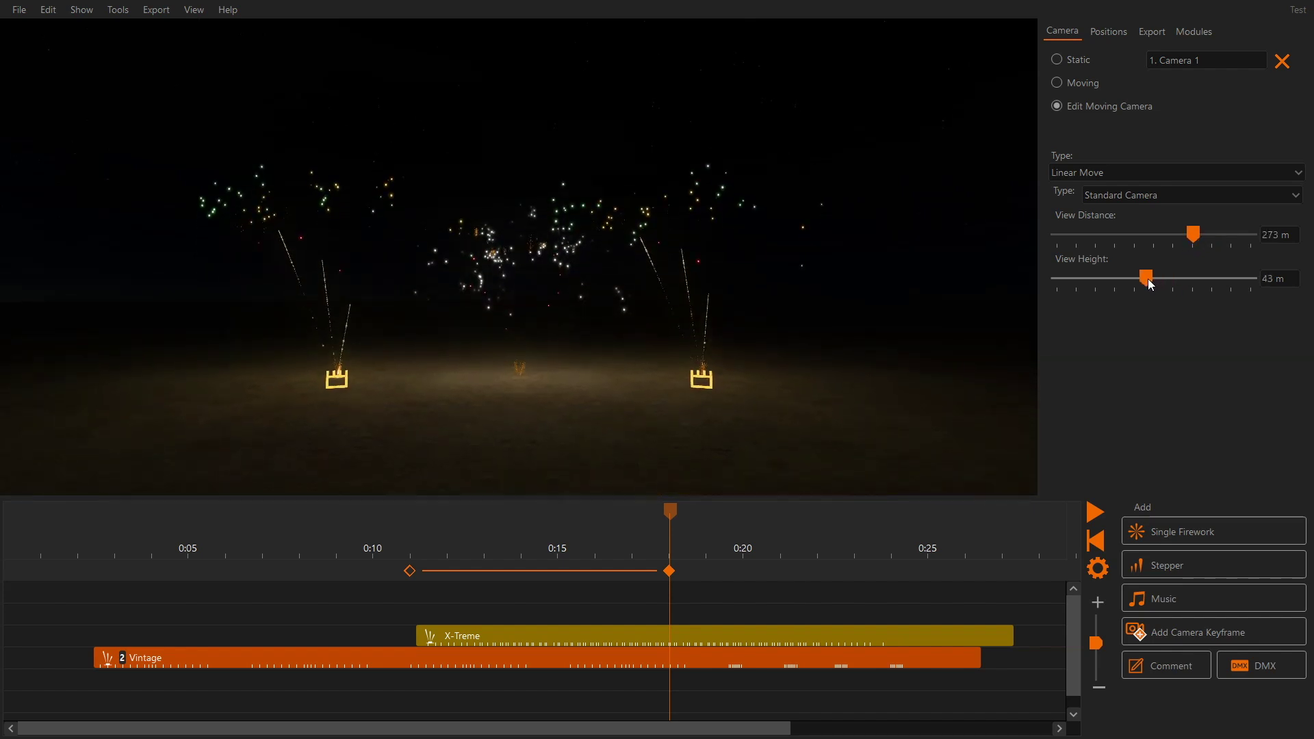
click(332, 544)
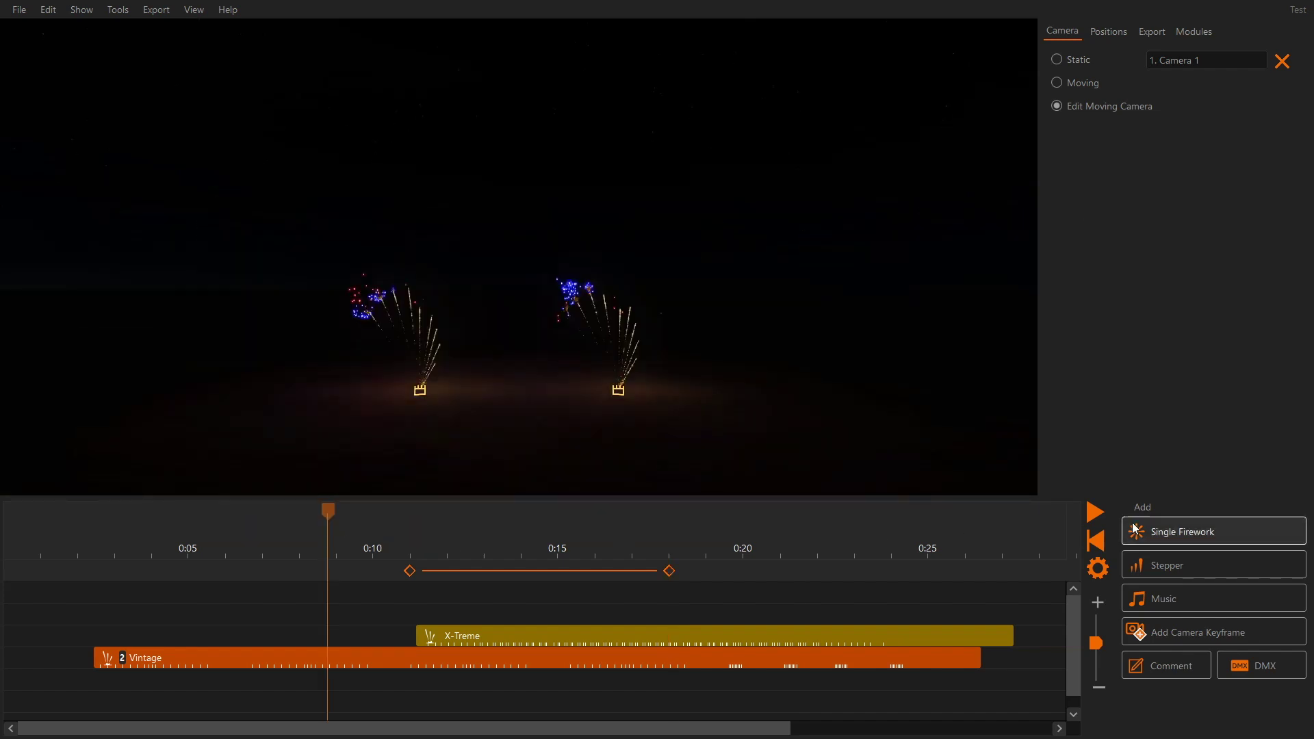
- Preview the camera move, then adjust the second keyframe's timing near 0:18
click(1096, 514)
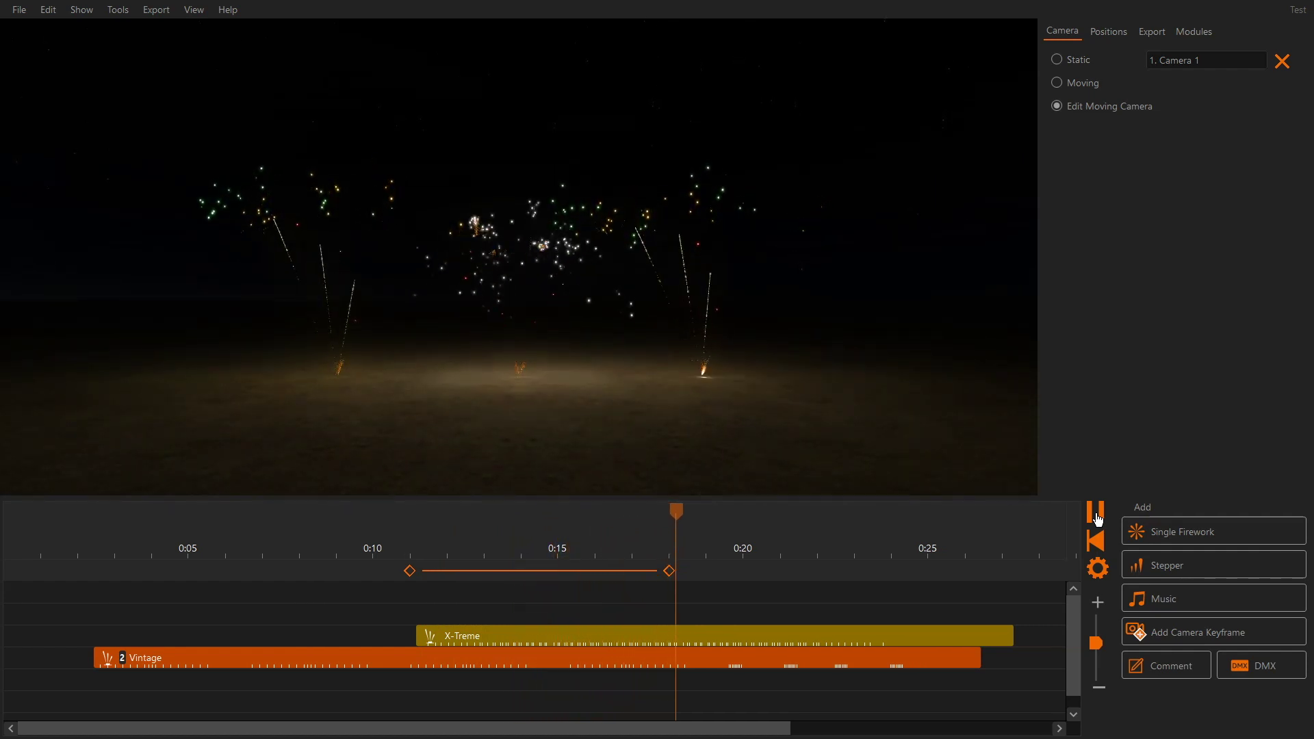
click(1097, 515)
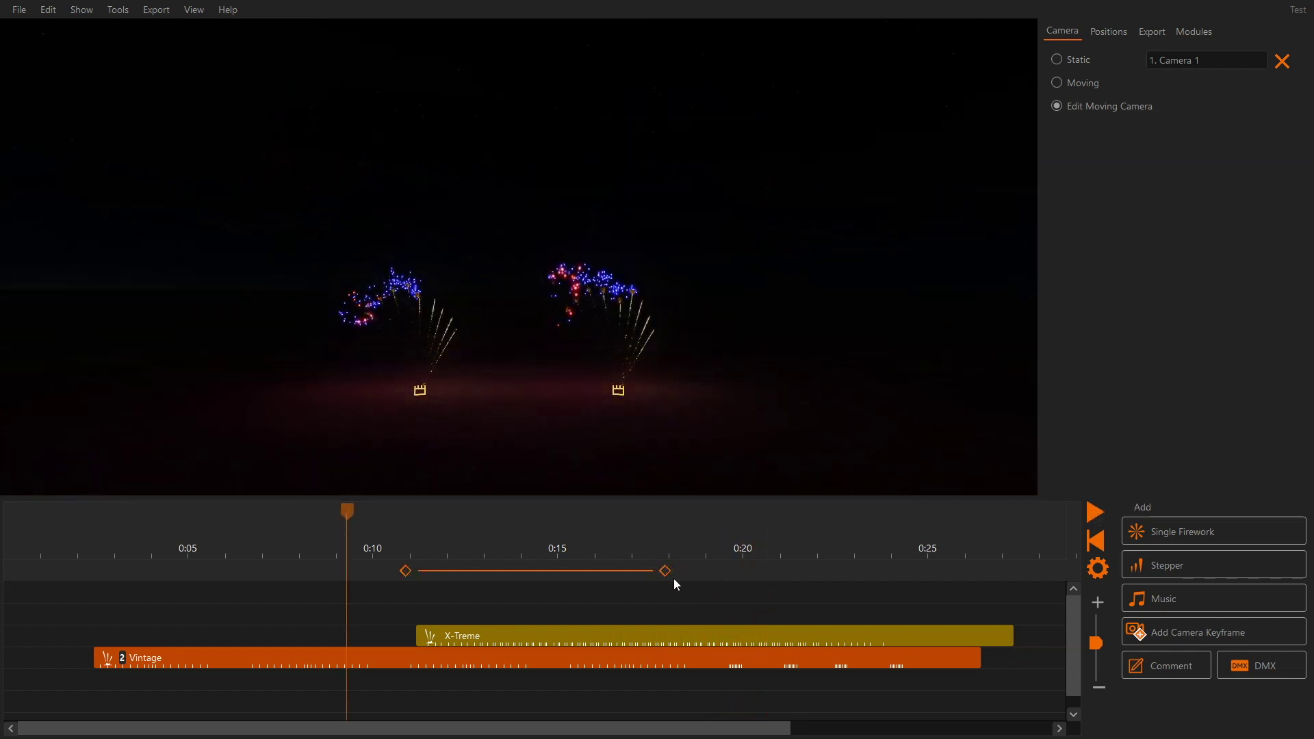
mouse_move(666, 579)
mouse_down()
mouse_move(524, 586)
mouse_move(893, 587)
mouse_move(688, 587)
mouse_up()
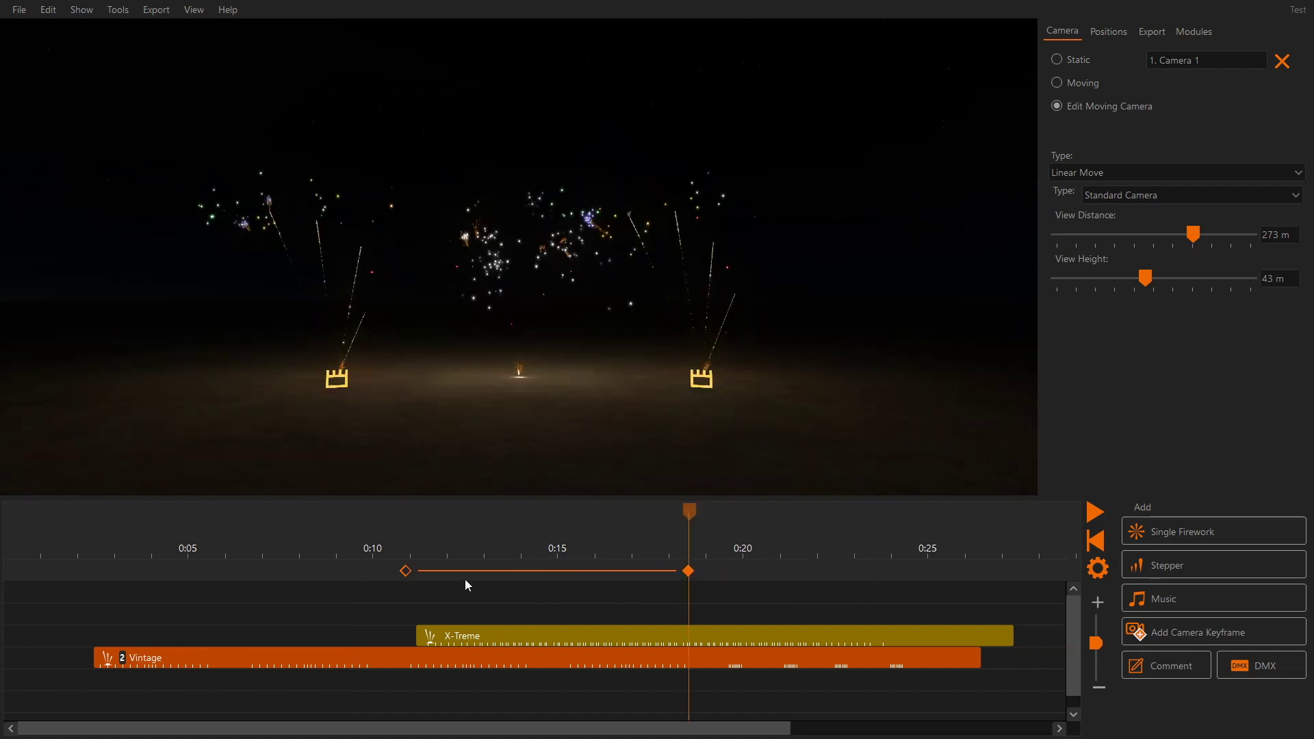
- Move the first camera keyframe to about 0:09 and scrub through to review the move
click(408, 576)
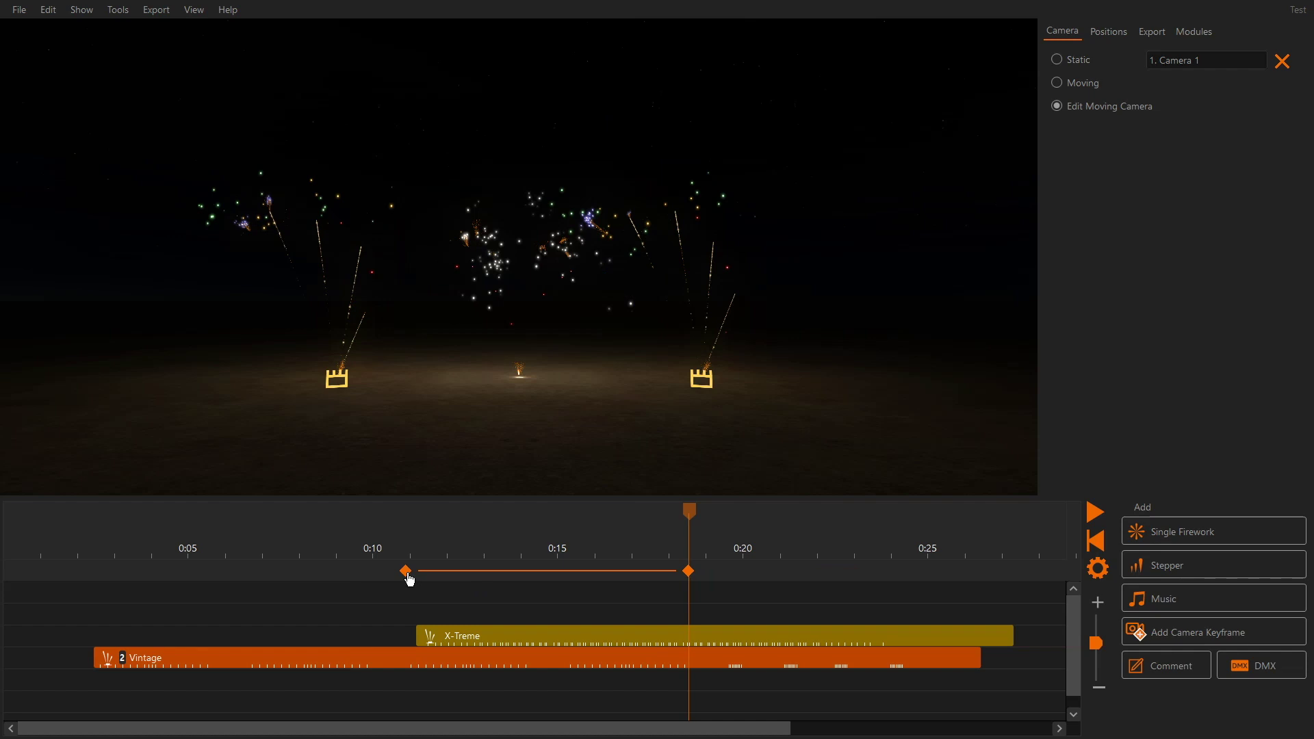
drag(405, 572, 462, 581)
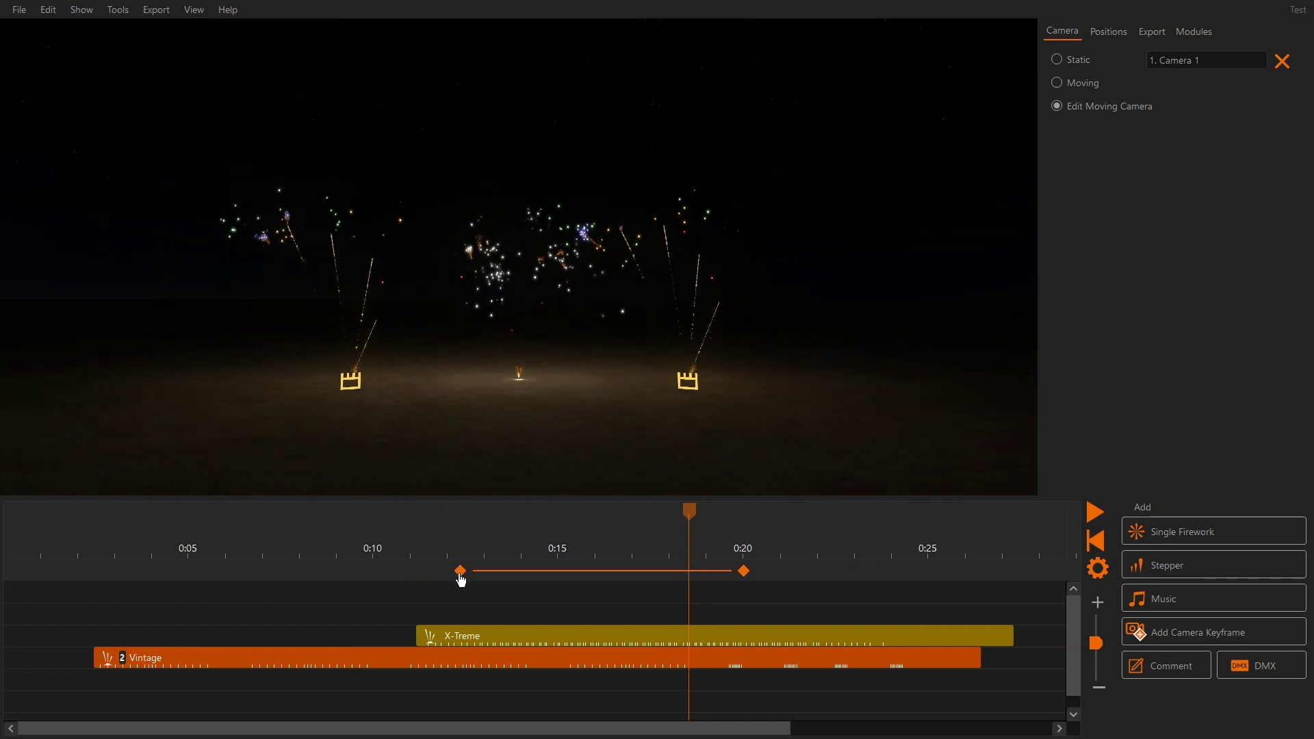
click(875, 555)
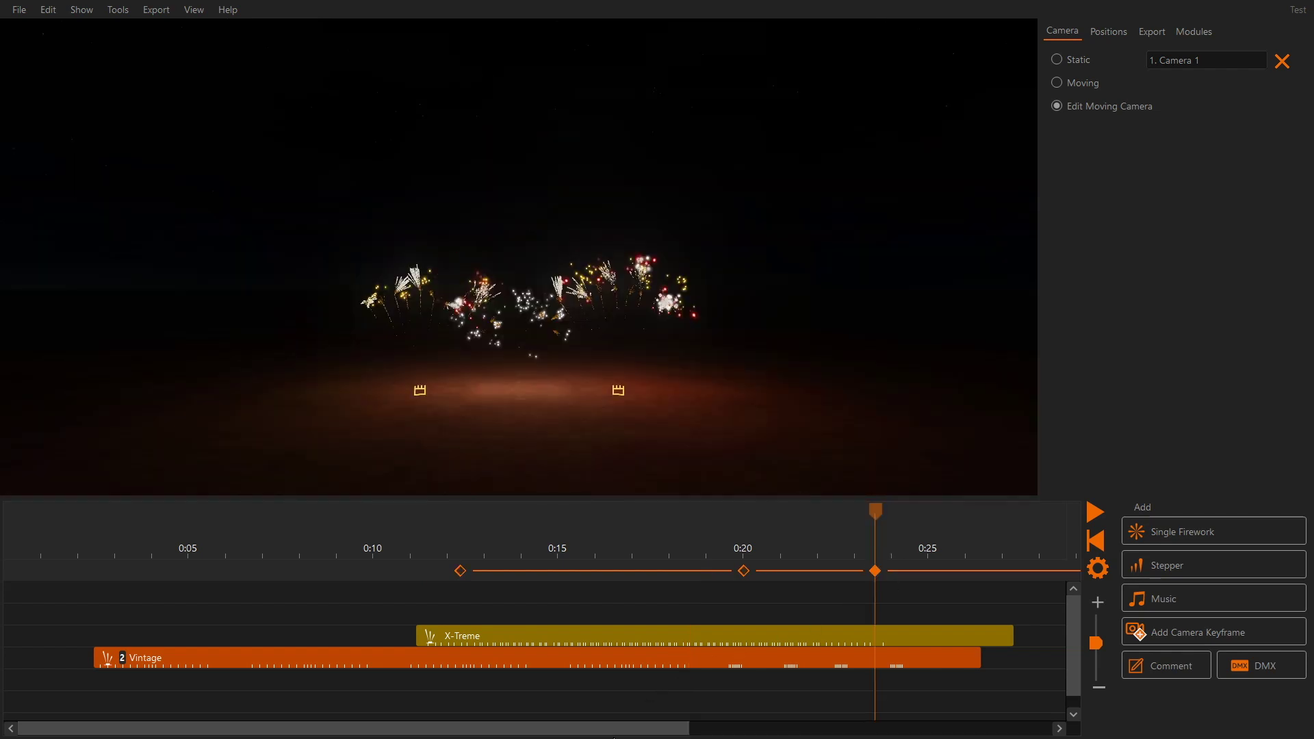
scroll(654, 695, right, 5)
drag(322, 548, 596, 557)
drag(596, 557, 686, 564)
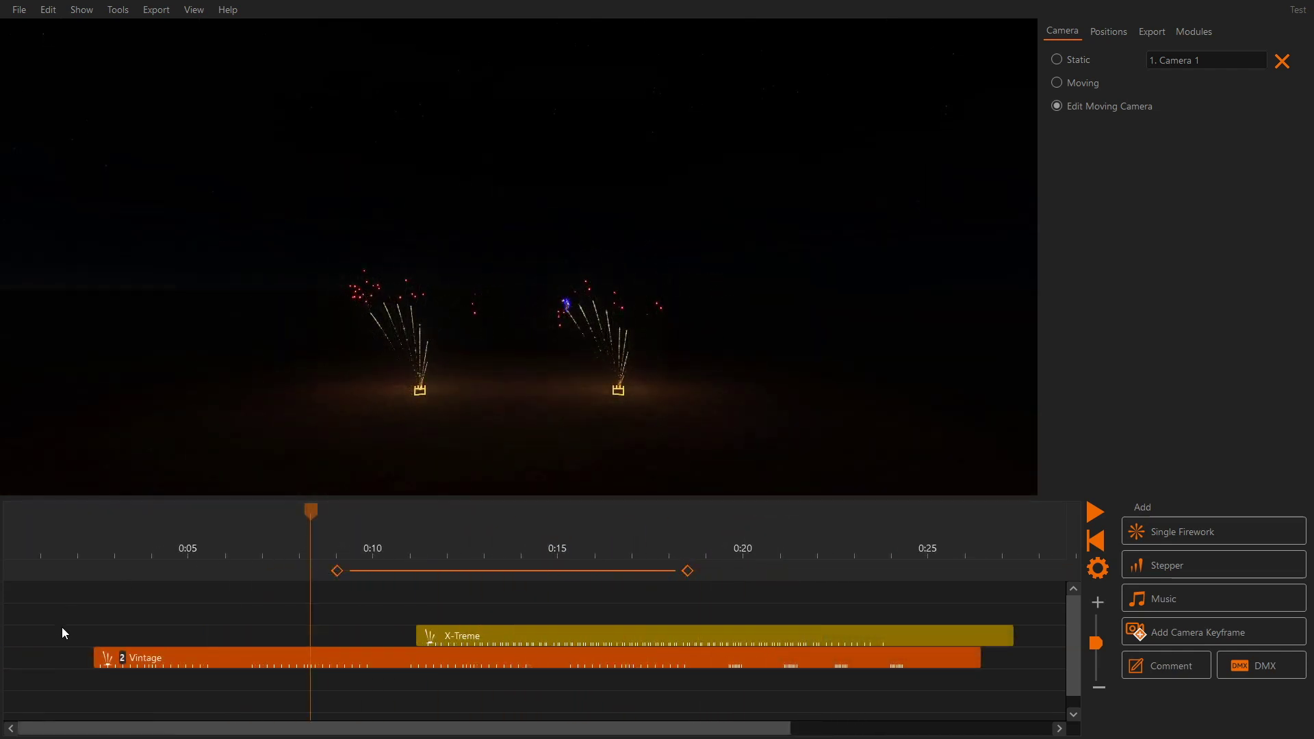
- Set the 0:18 keyframe's transition type to Jump and scrub to check it
click(688, 570)
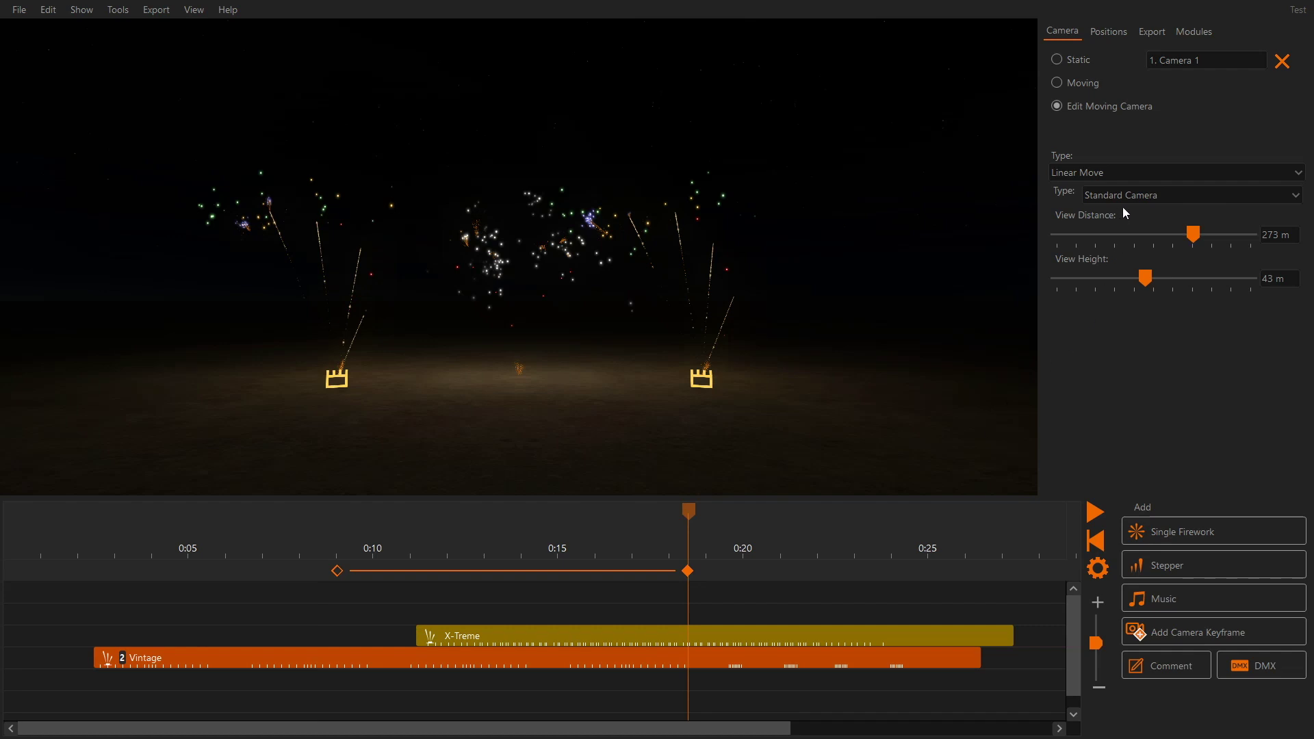
drag(339, 558, 641, 553)
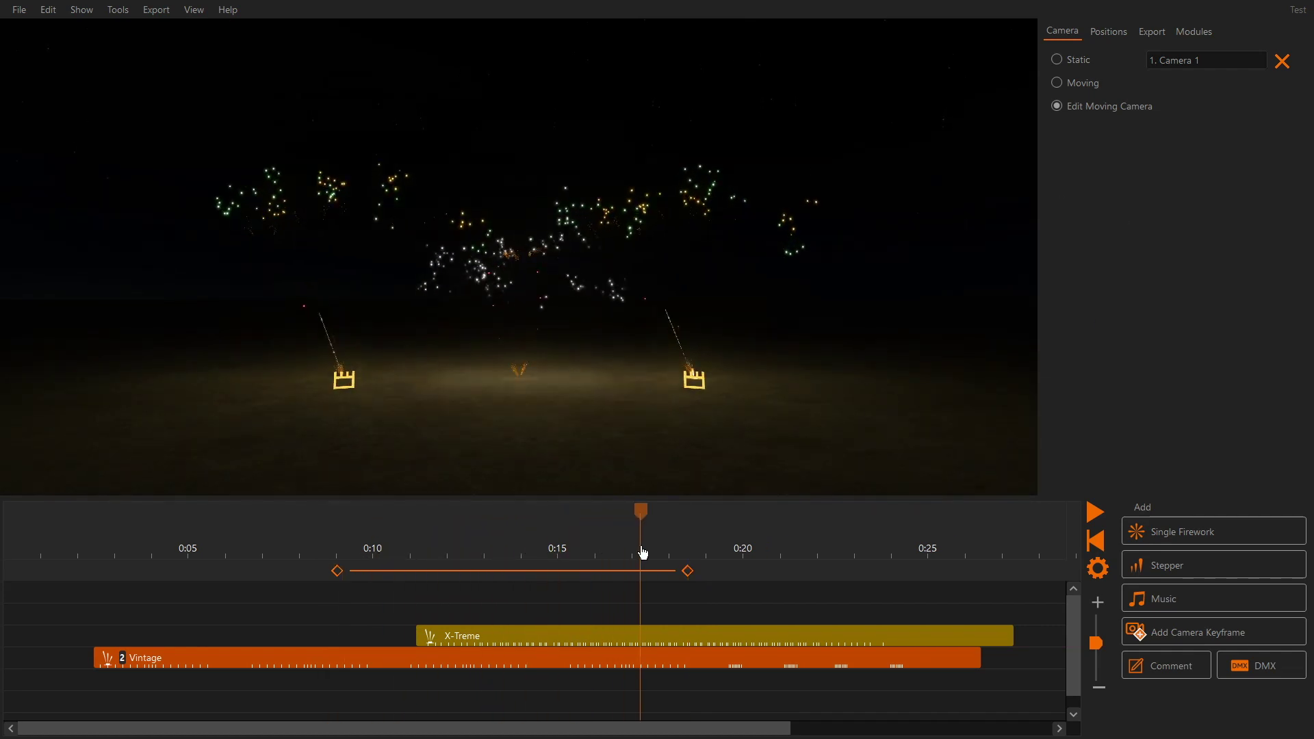
click(688, 571)
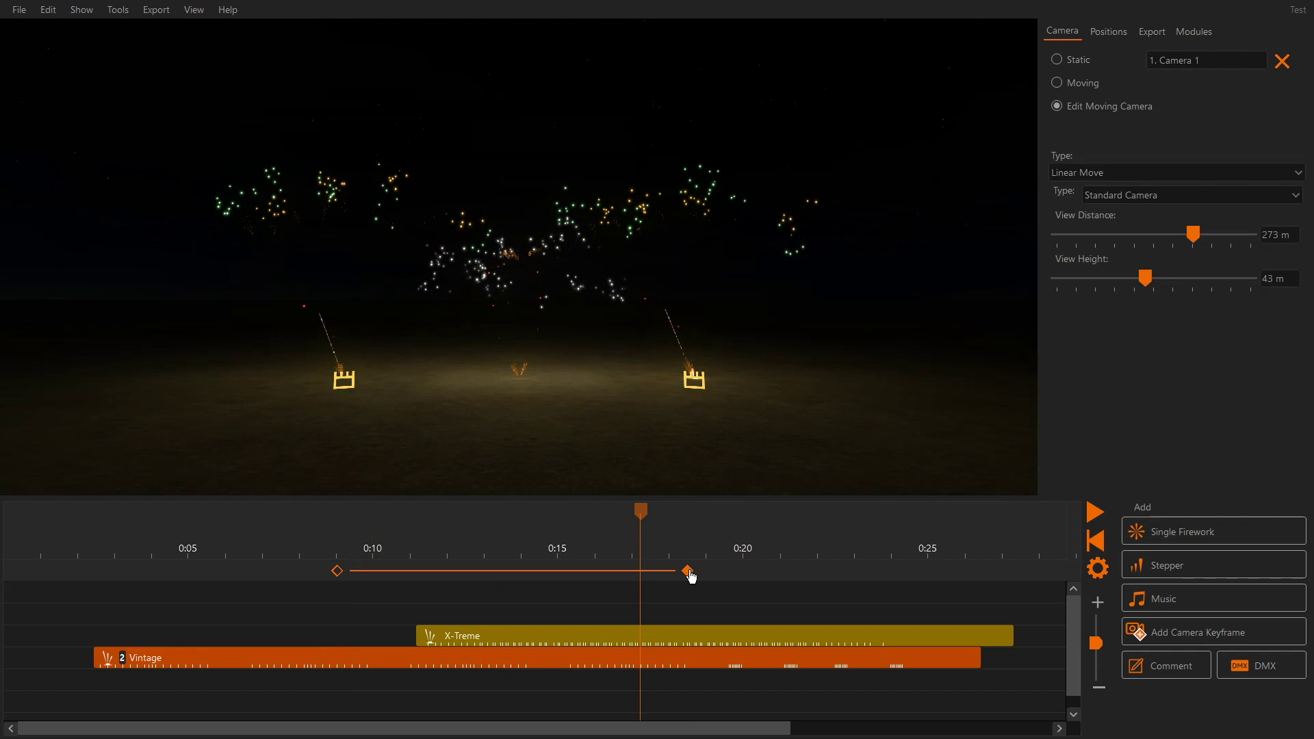
click(1172, 173)
click(1163, 199)
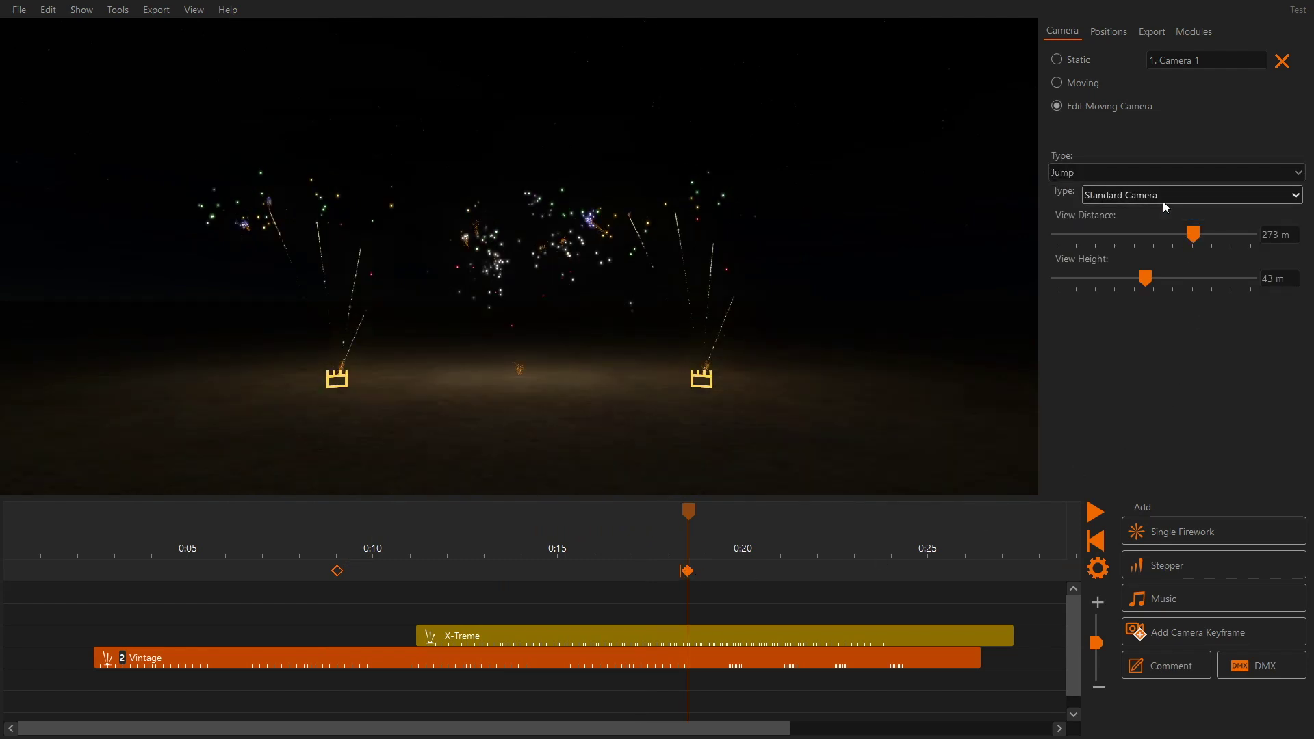
drag(599, 543, 736, 542)
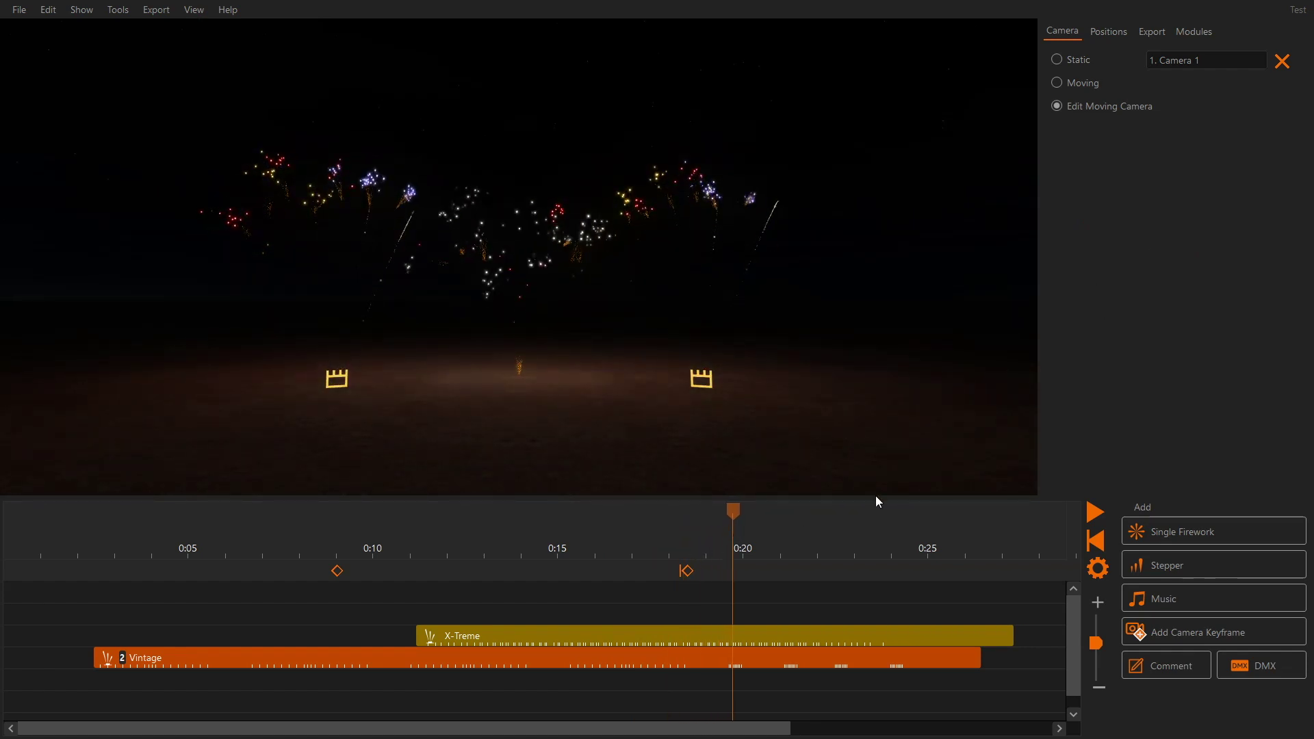
- Change that keyframe's transition to Hold Previous Position, then scrub and play the show
click(686, 571)
click(1153, 176)
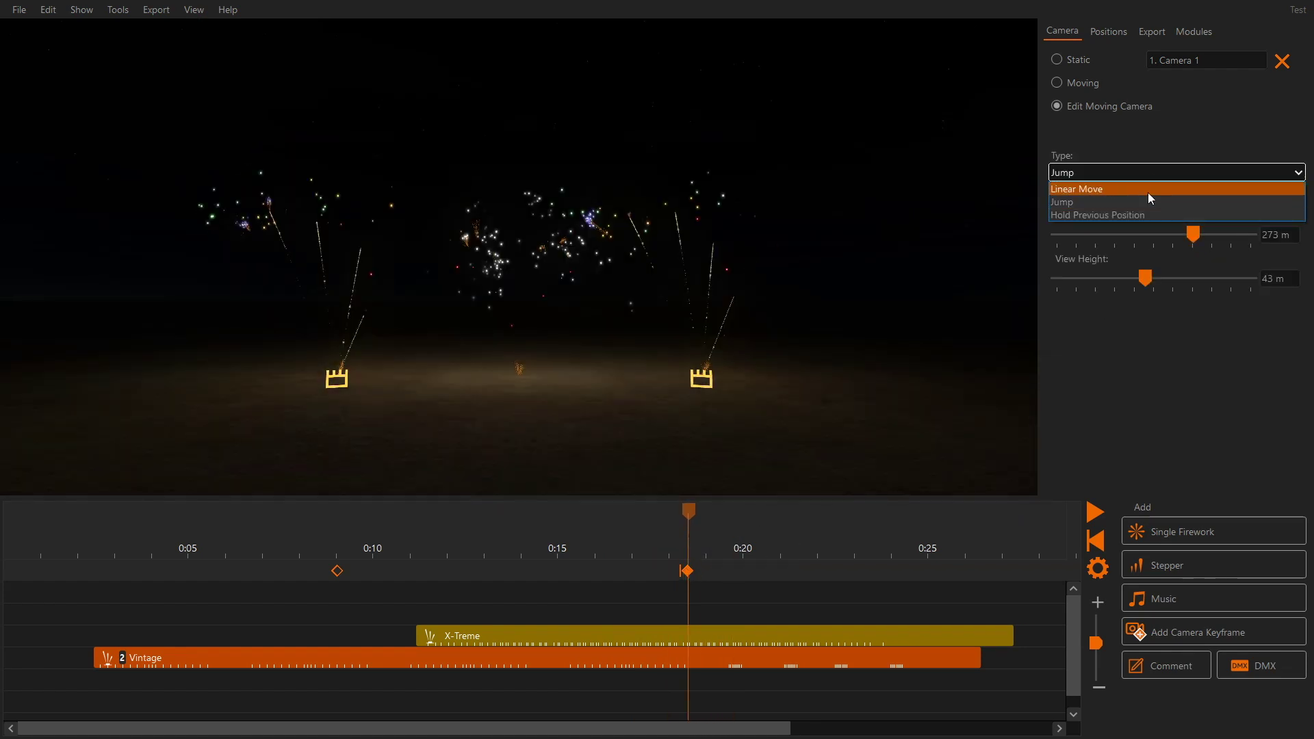
click(1136, 215)
drag(284, 560, 624, 543)
key(space)
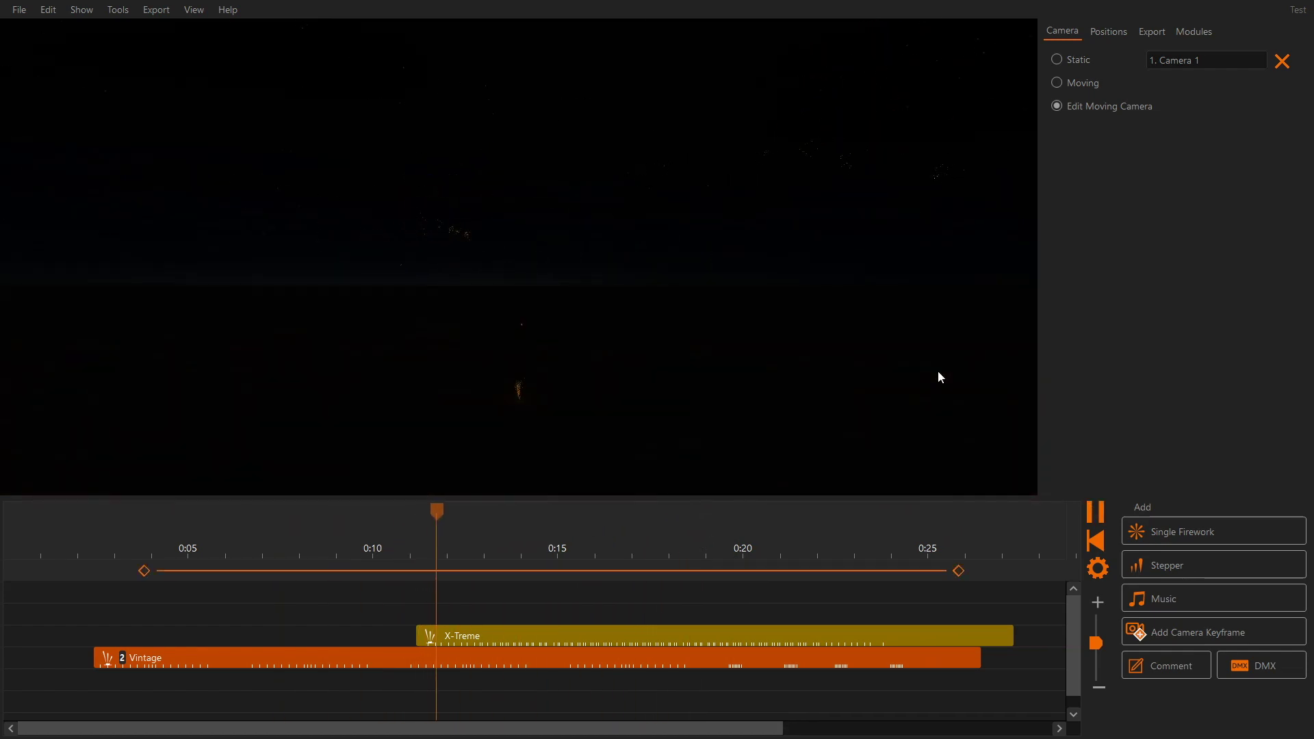